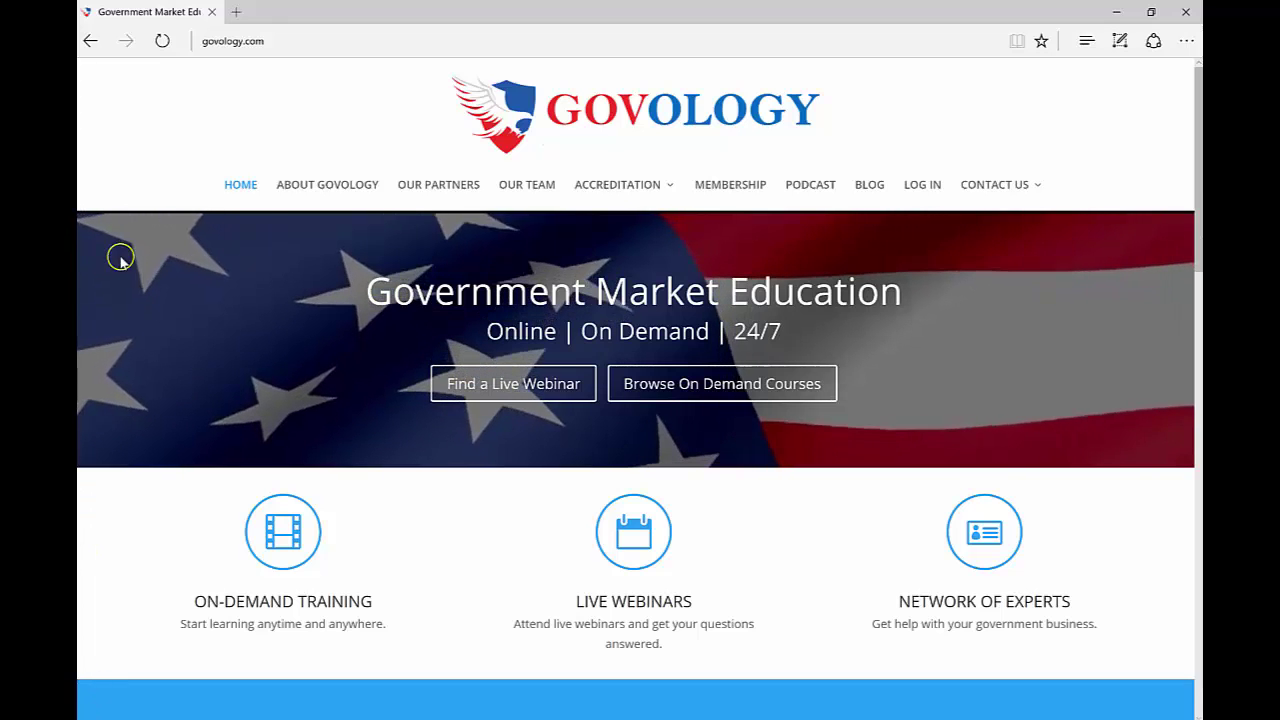
# Open the fpds.gov website in the browser
pyautogui.click(362, 40)
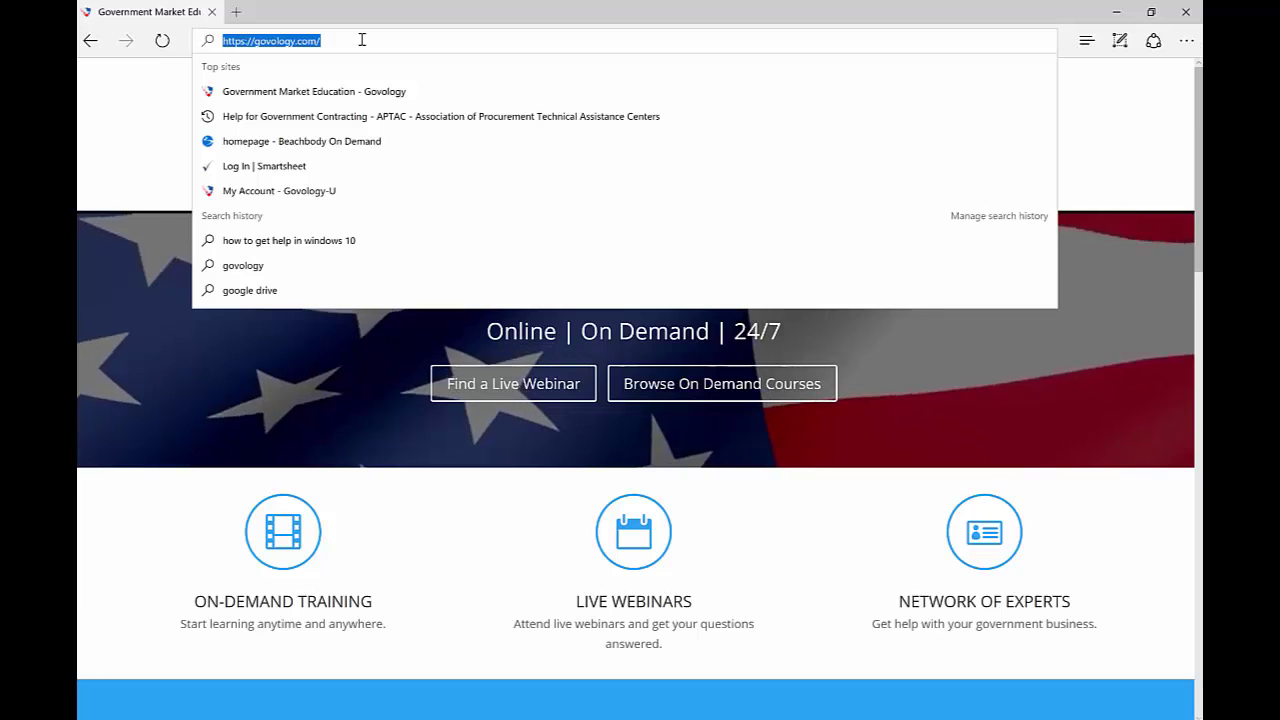
pyautogui.write('t')
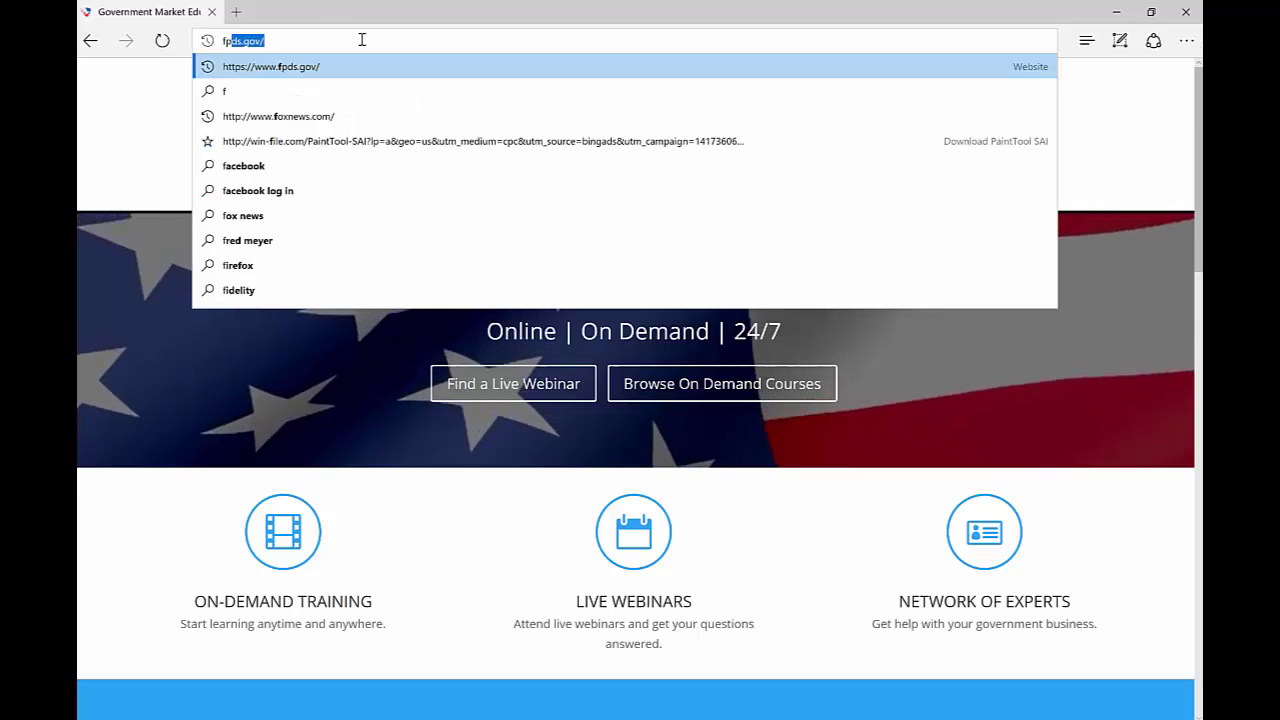
pyautogui.write('pds.gov')
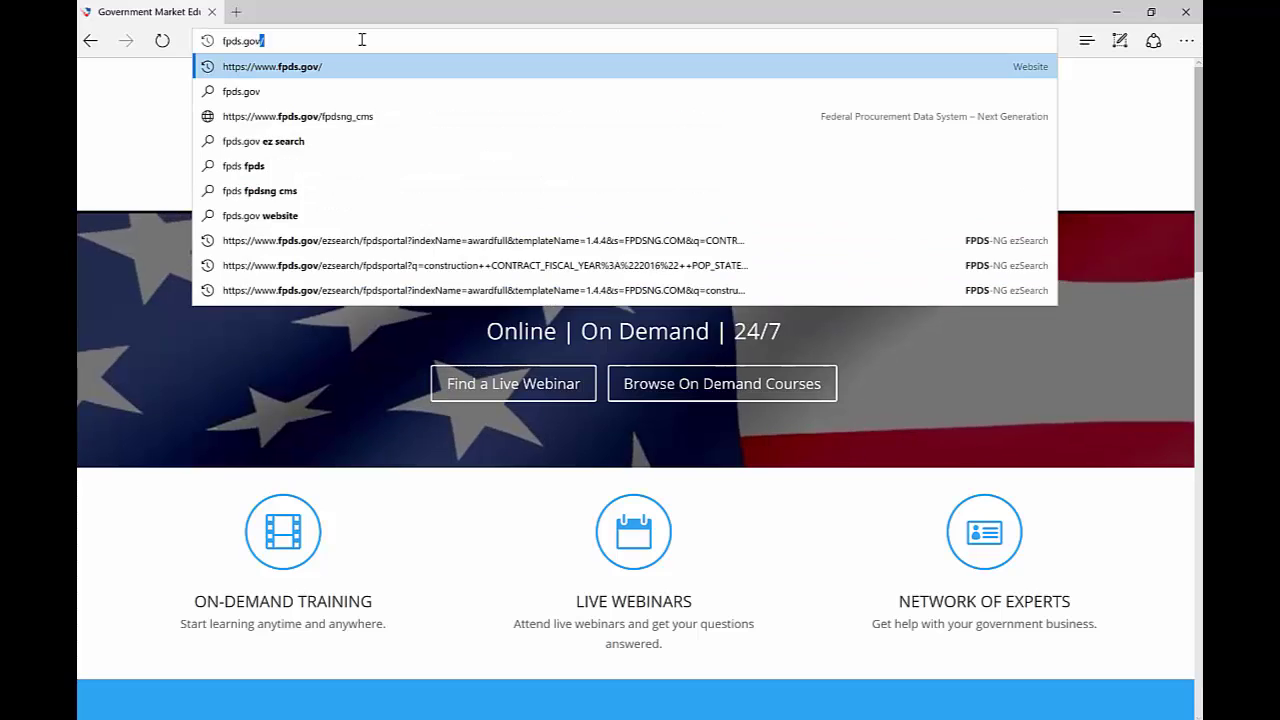
pyautogui.press('Return')
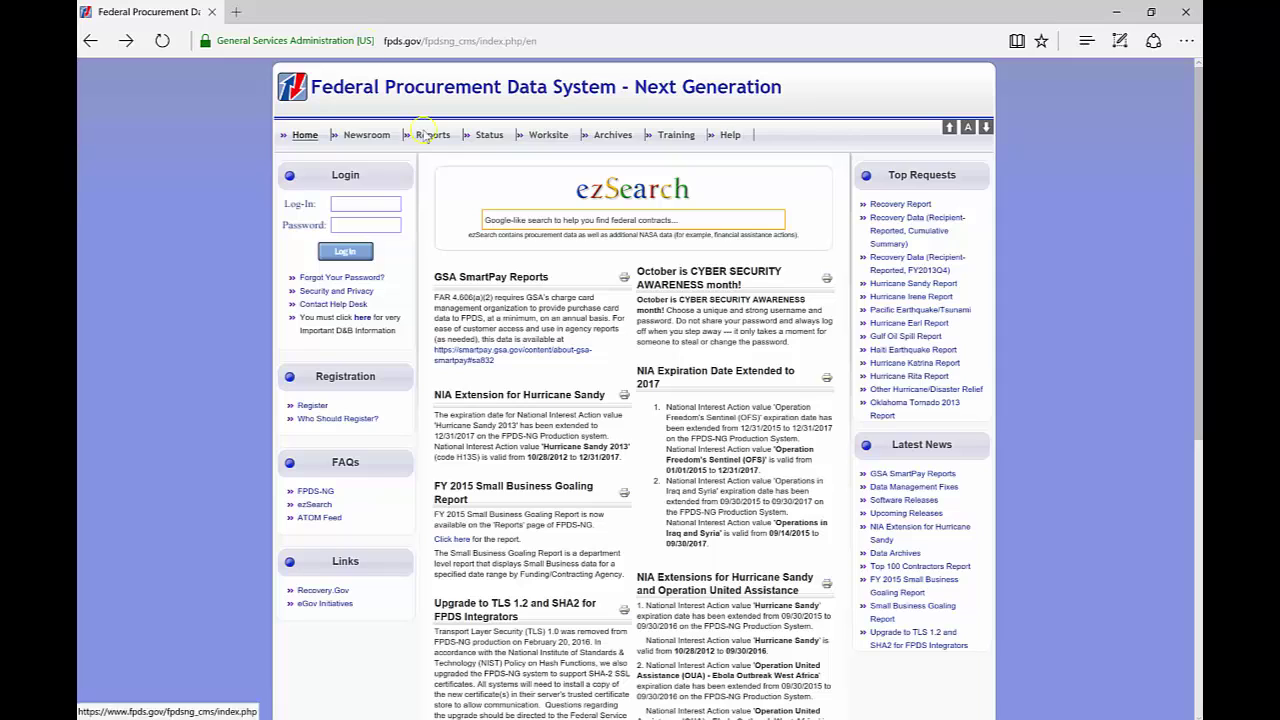
# Run an ezSearch for federal contracts using the keyword "construction"
pyautogui.click(503, 221)
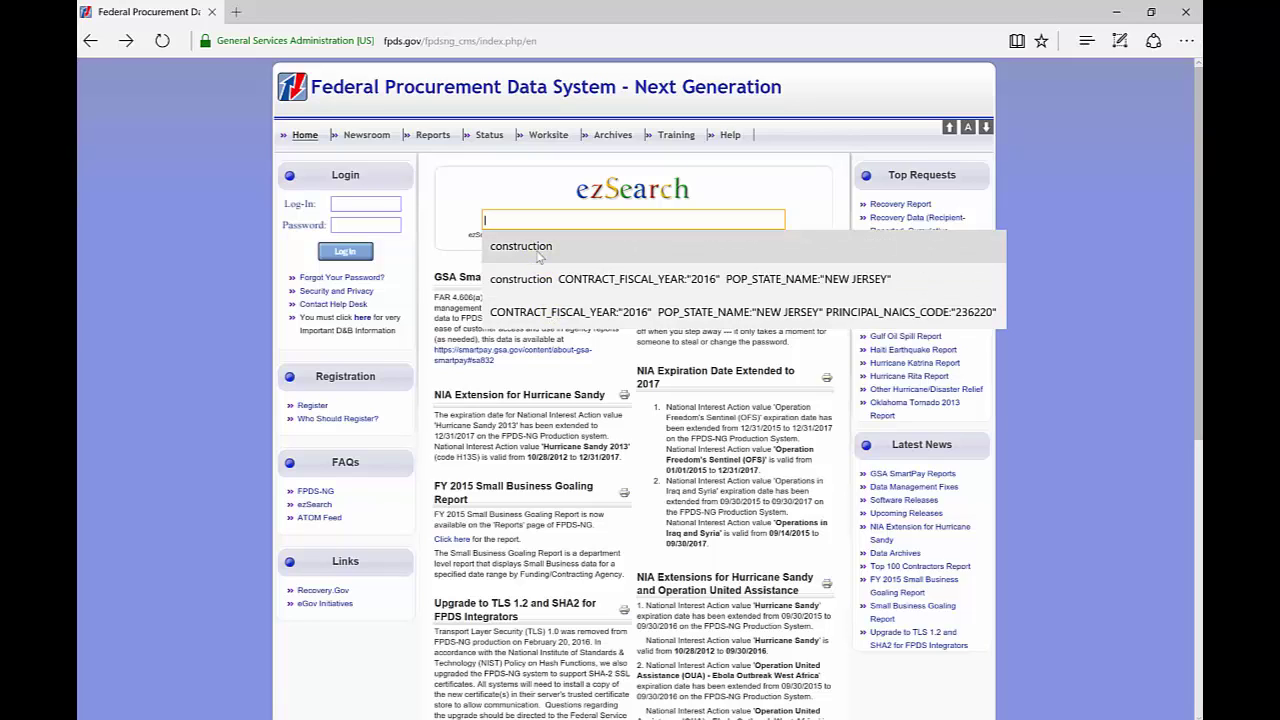
pyautogui.click(518, 220)
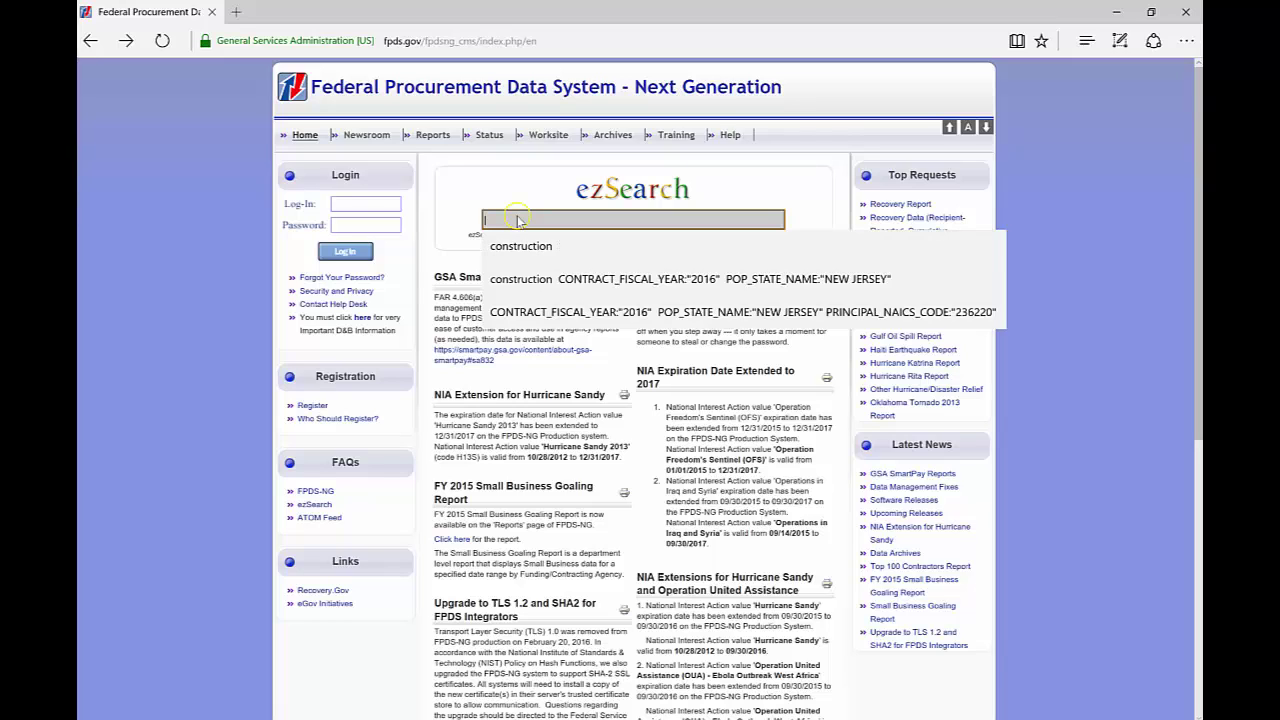
pyautogui.write('construction')
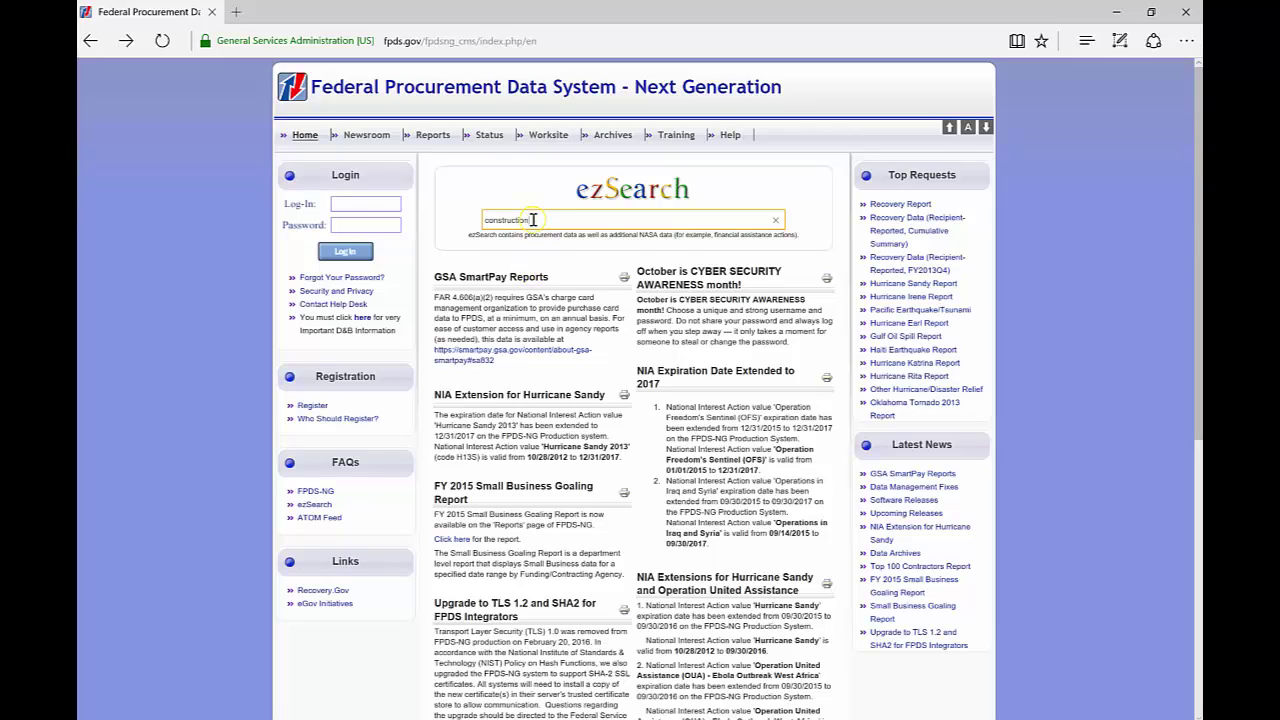
pyautogui.click(533, 219)
pyautogui.press('Escape')
pyautogui.press('Return')
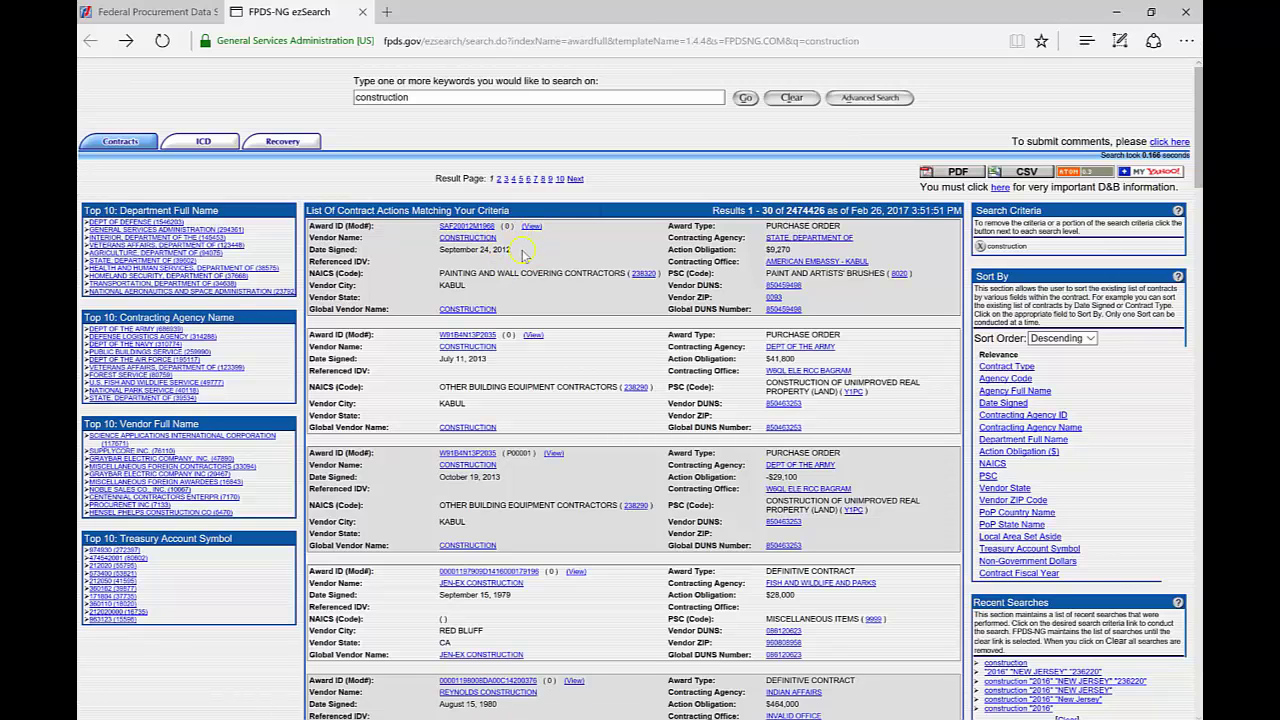
# Narrow the construction results with an advanced search criterion of Contract Fiscal Year 2016
pyautogui.click(870, 98)
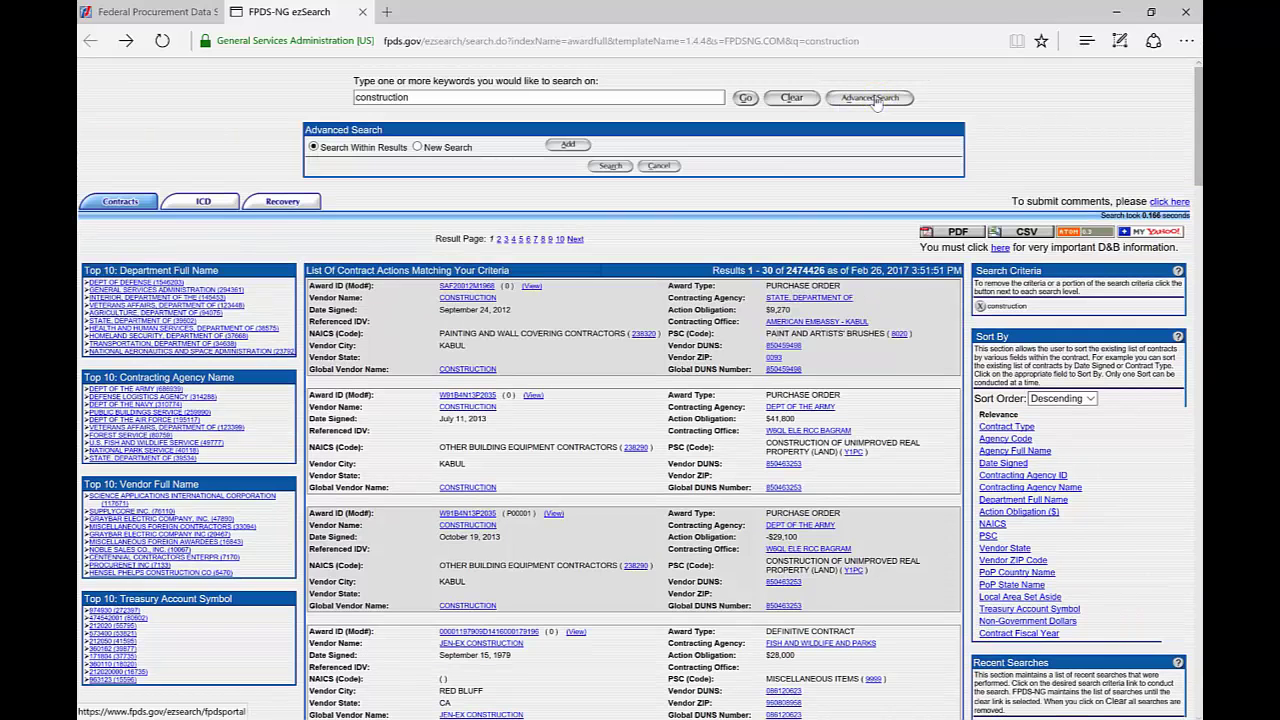
pyautogui.click(570, 145)
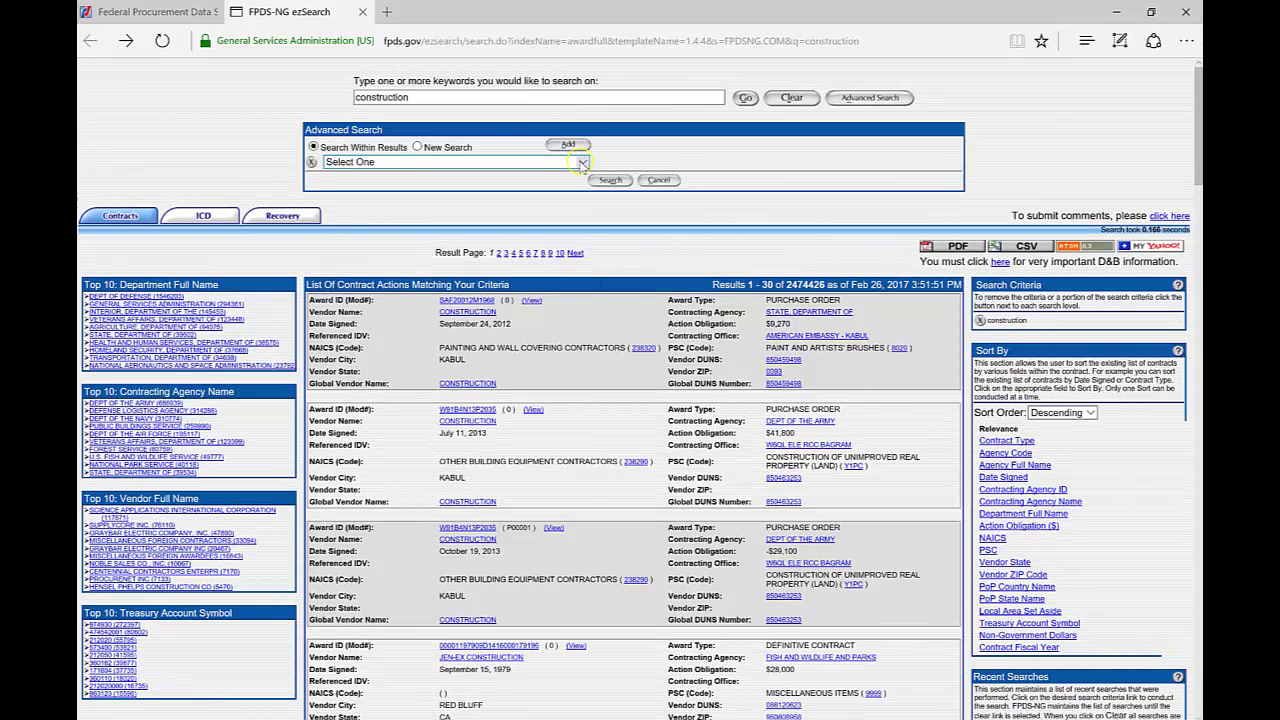
pyautogui.click(582, 163)
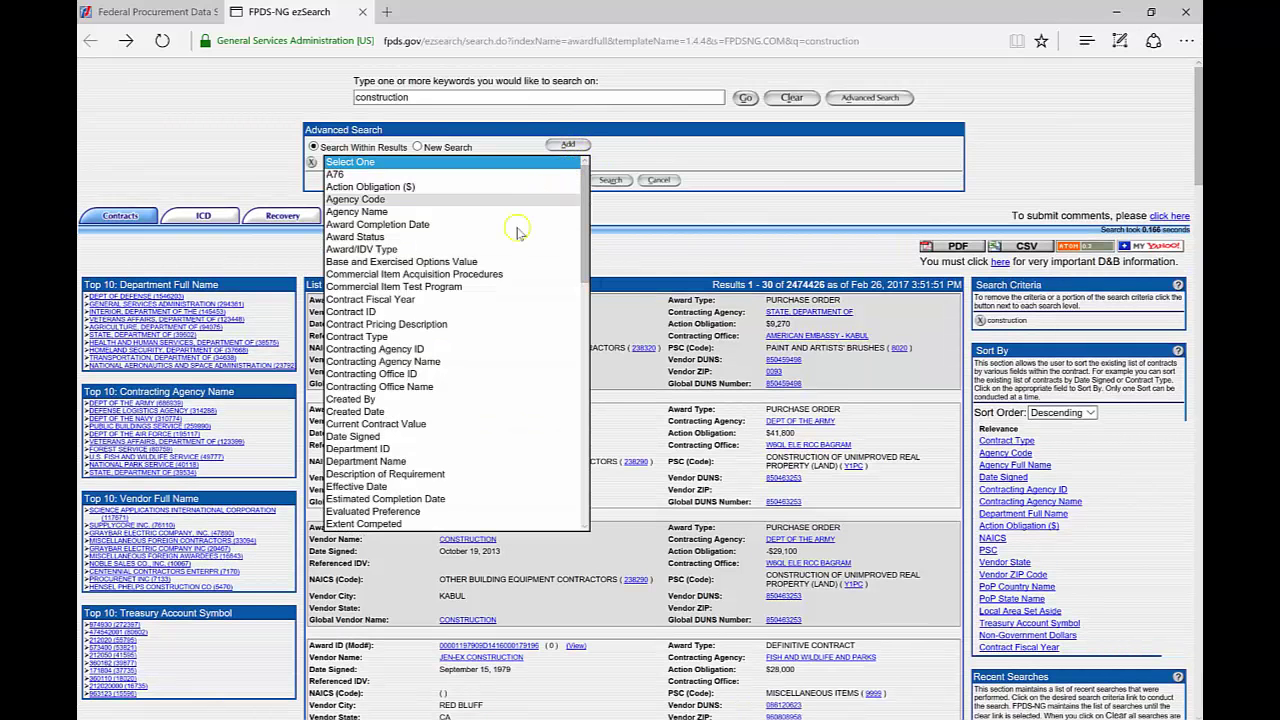
pyautogui.click(443, 300)
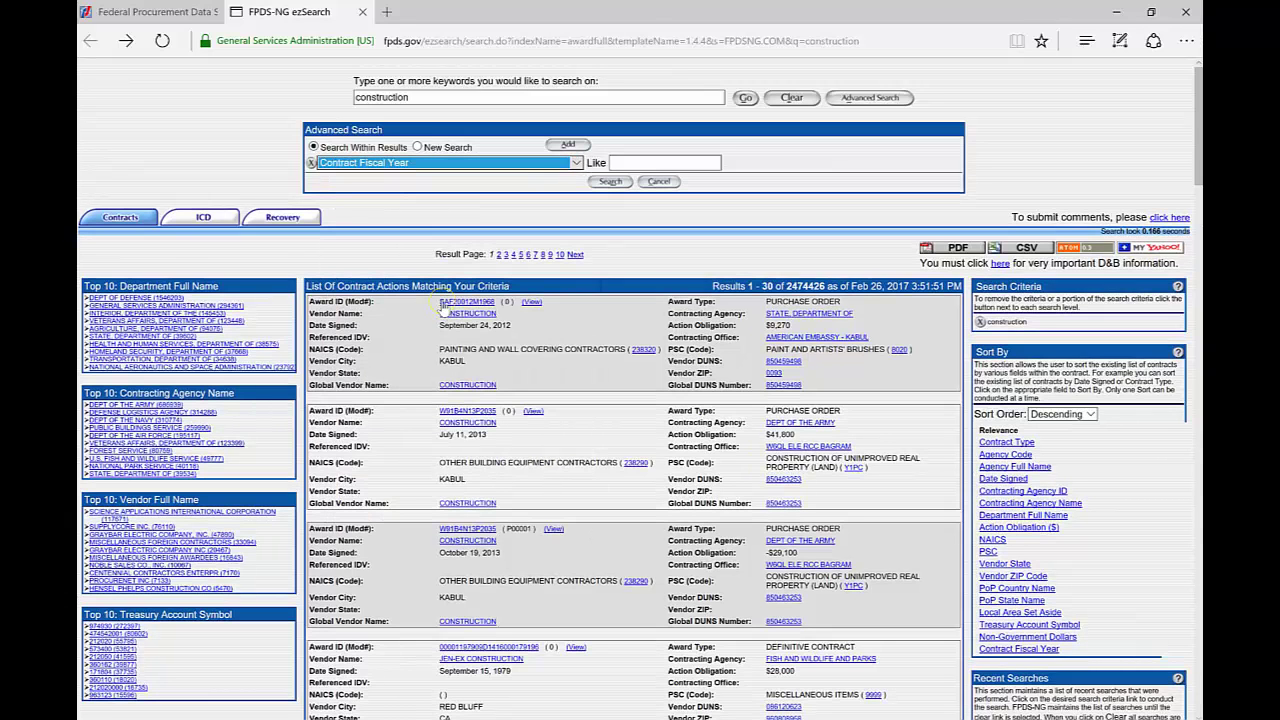
pyautogui.click(684, 162)
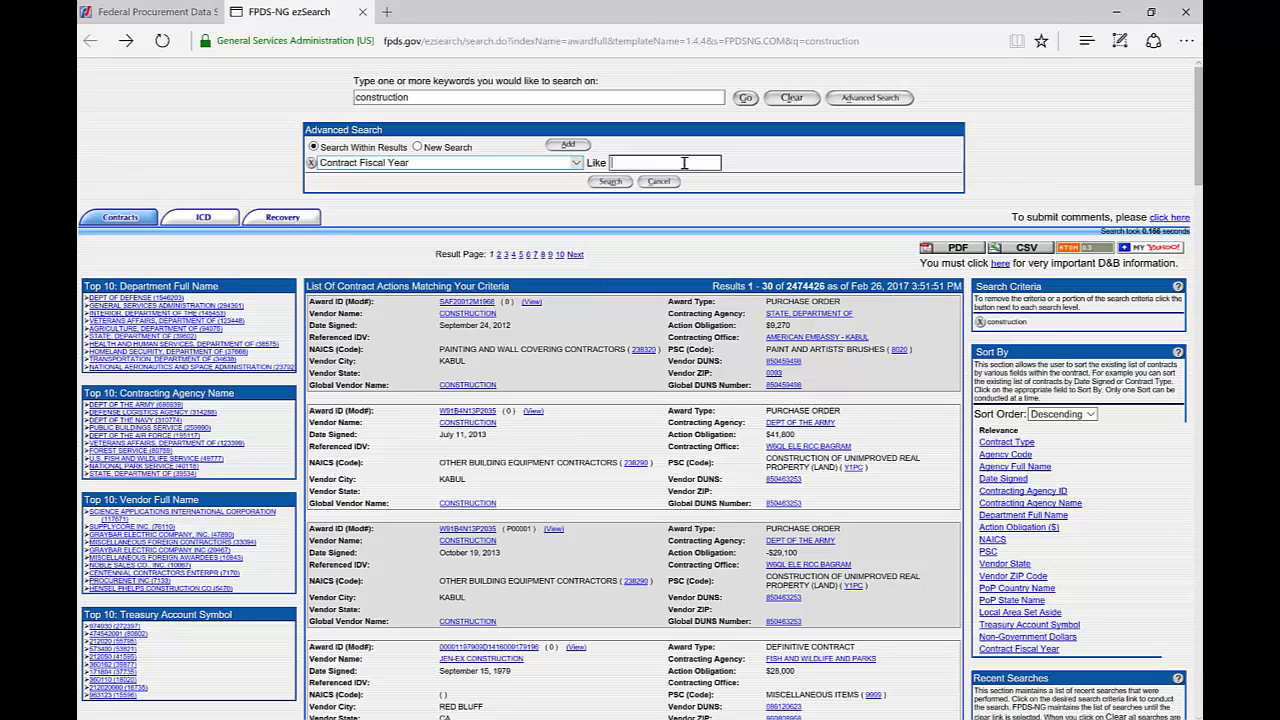
pyautogui.write('2016')
pyautogui.click(610, 182)
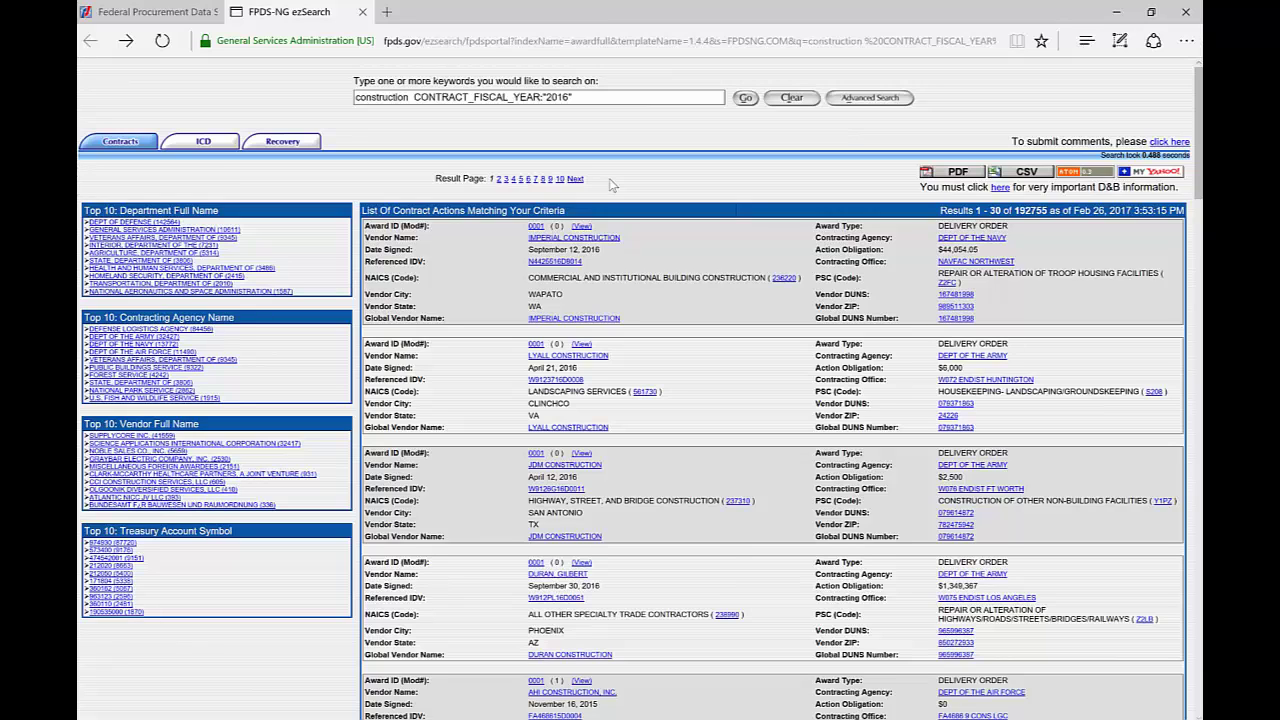
# Add an advanced search criterion within the results limiting PoP State Name to NEW JERSEY
pyautogui.click(866, 98)
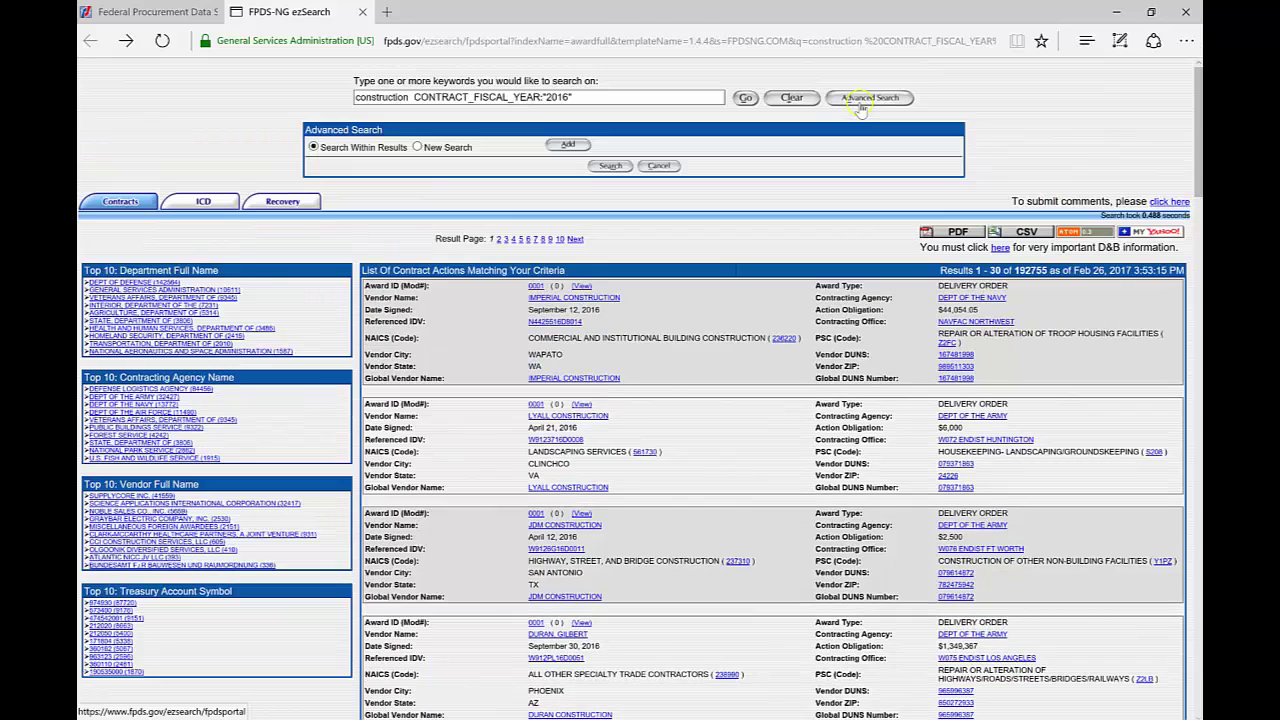
pyautogui.click(568, 146)
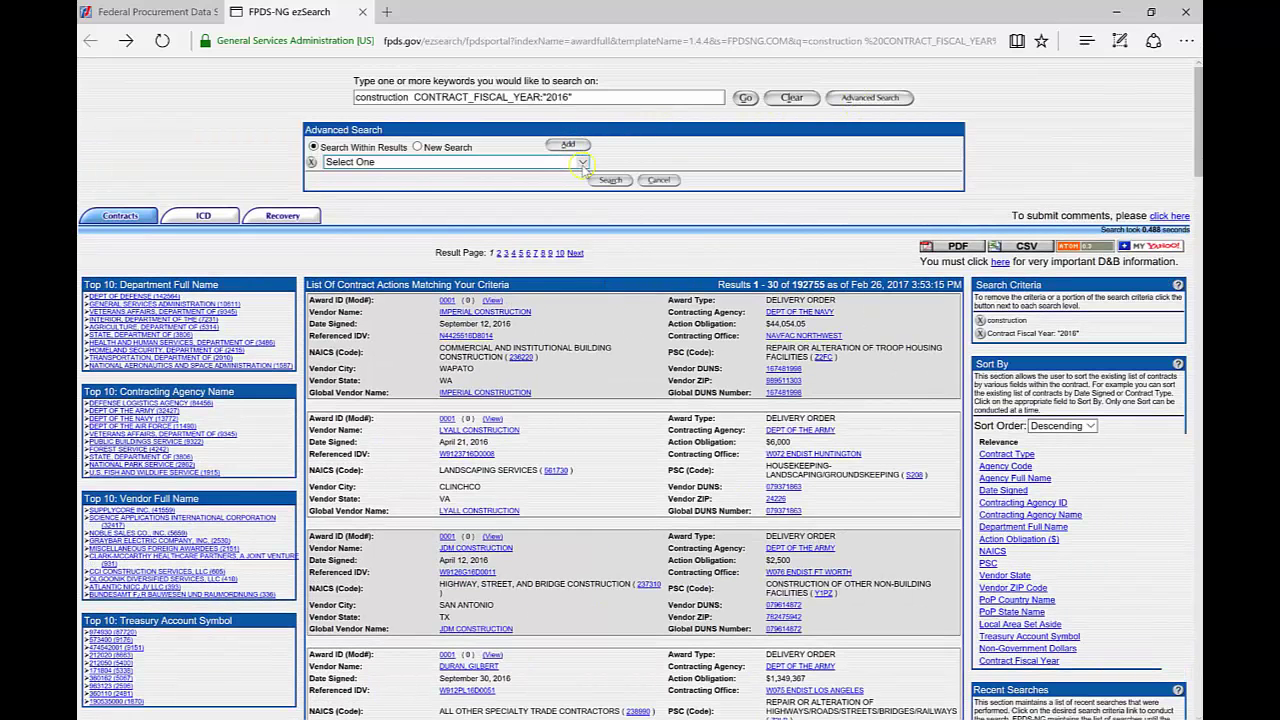
pyautogui.click(582, 163)
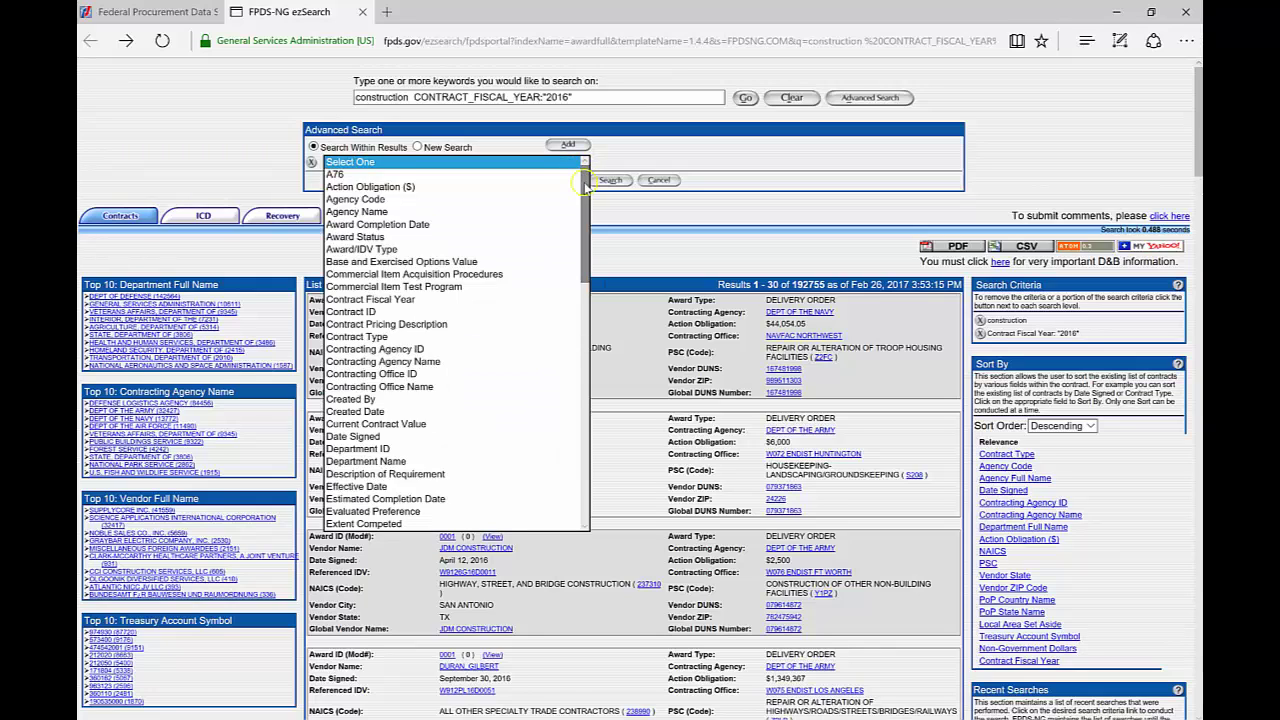
pyautogui.moveTo(584, 186); pyautogui.dragTo(585, 355)
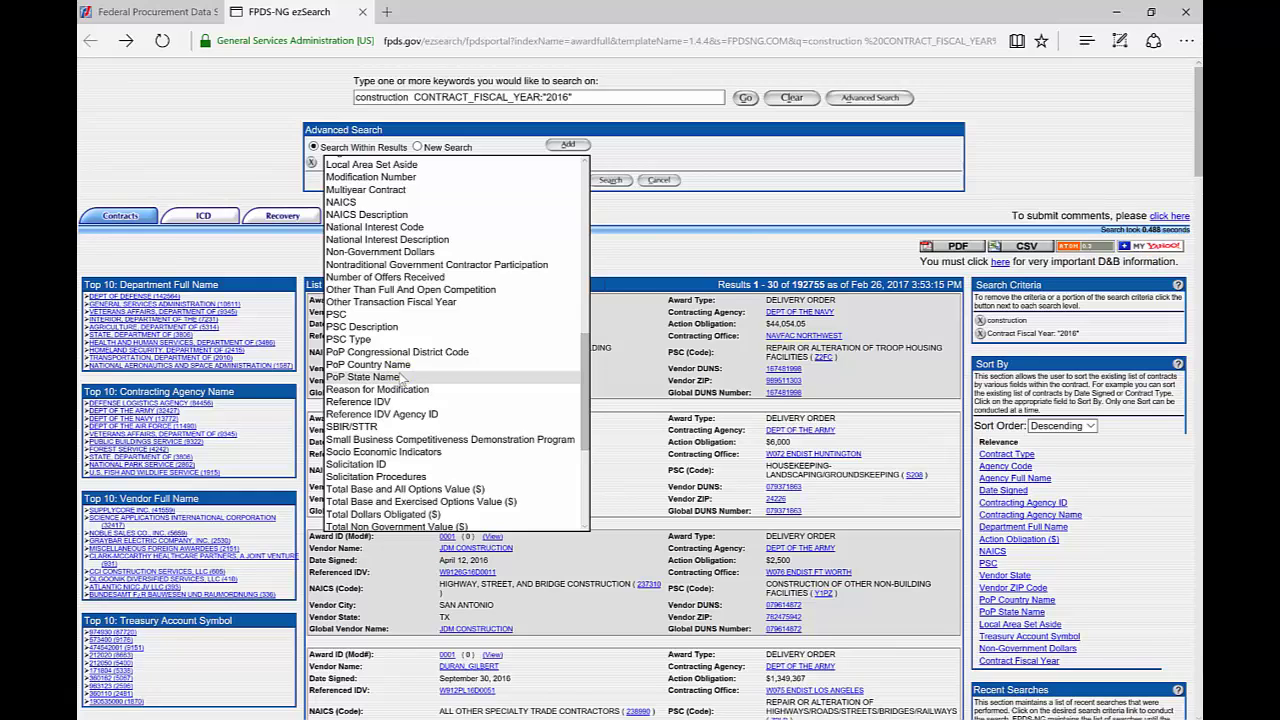
pyautogui.click(399, 379)
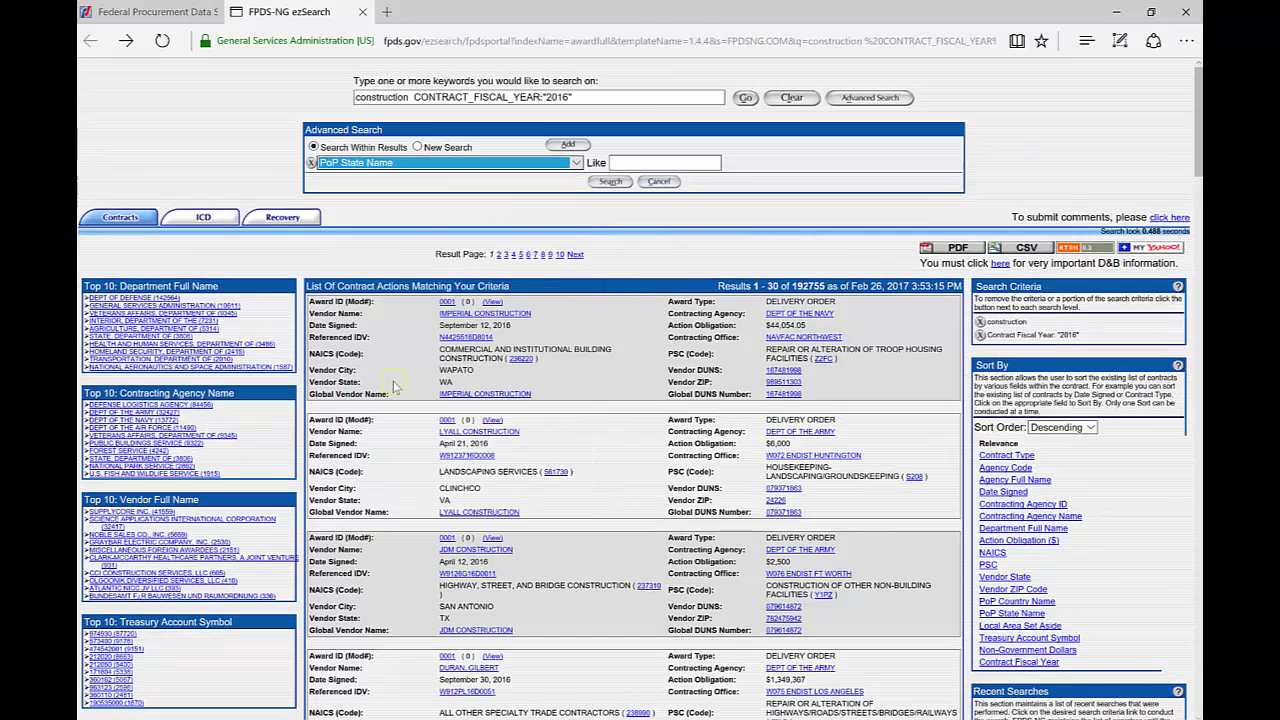
pyautogui.click(672, 164)
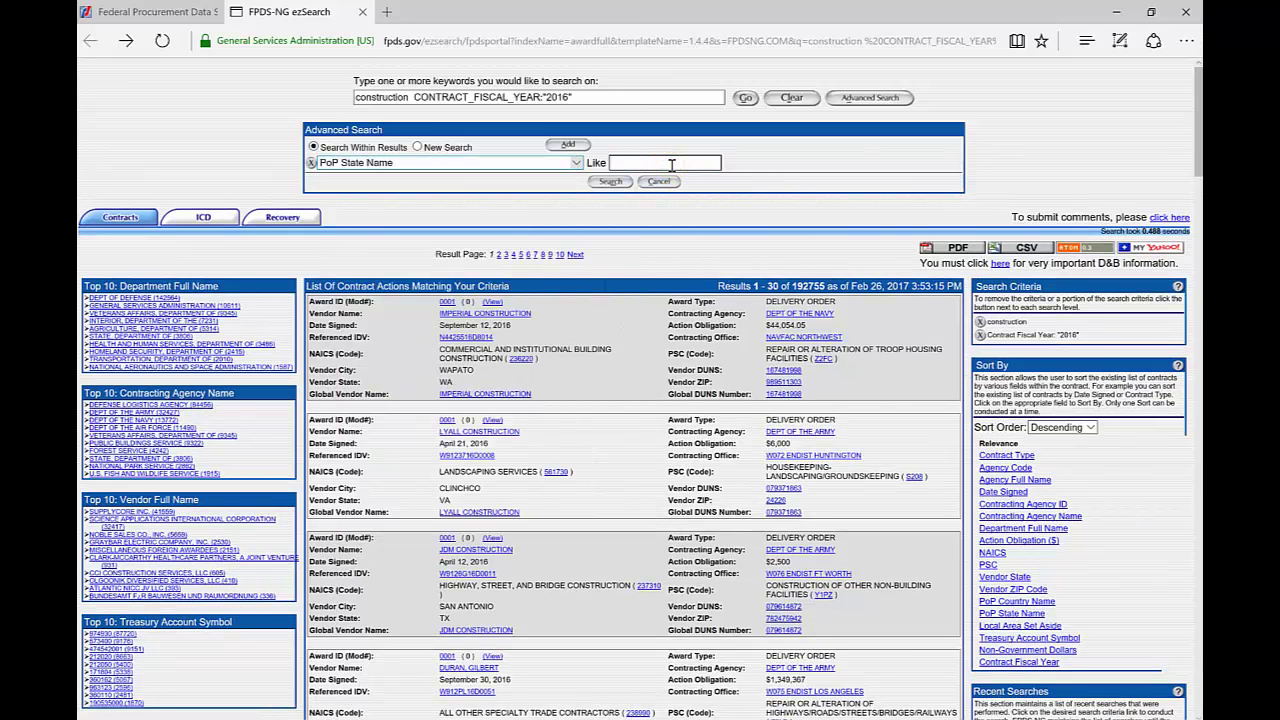
pyautogui.write('NEW')
pyautogui.write('JERSEY')
pyautogui.click(610, 182)
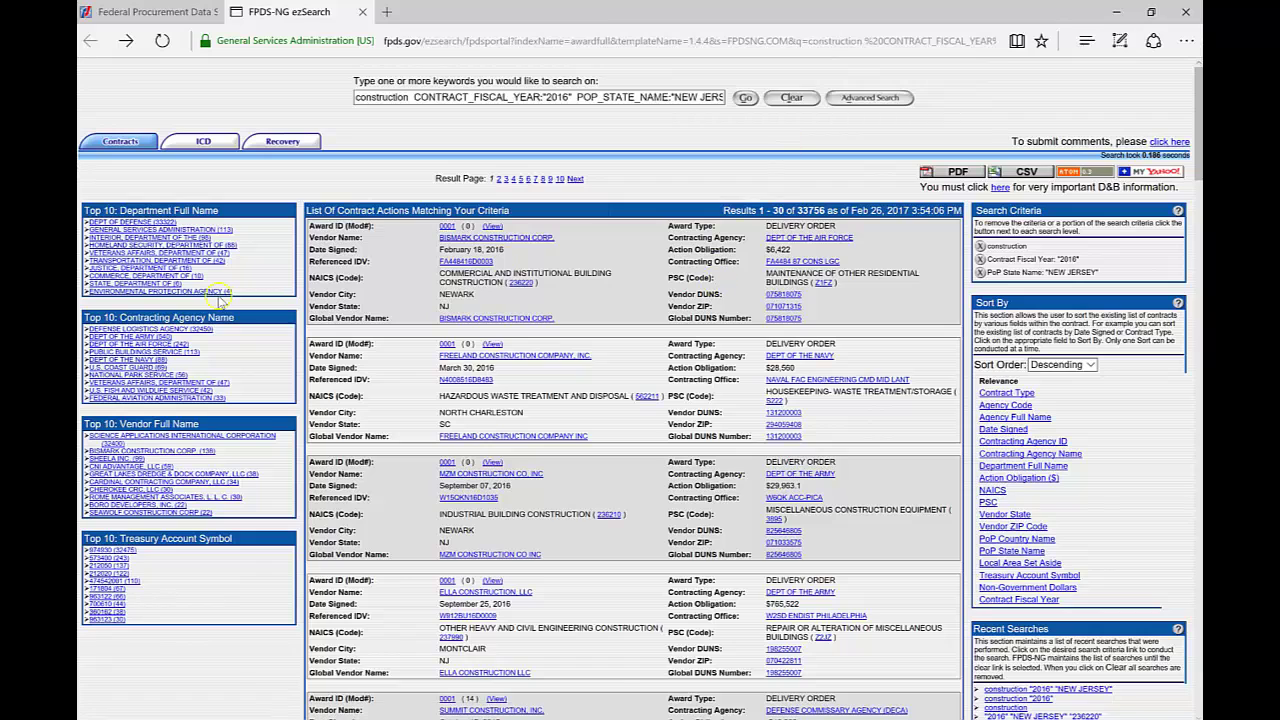
# Restrict the results to NAICS code 236220, using the code of the first listed contract action
pyautogui.click(407, 100)
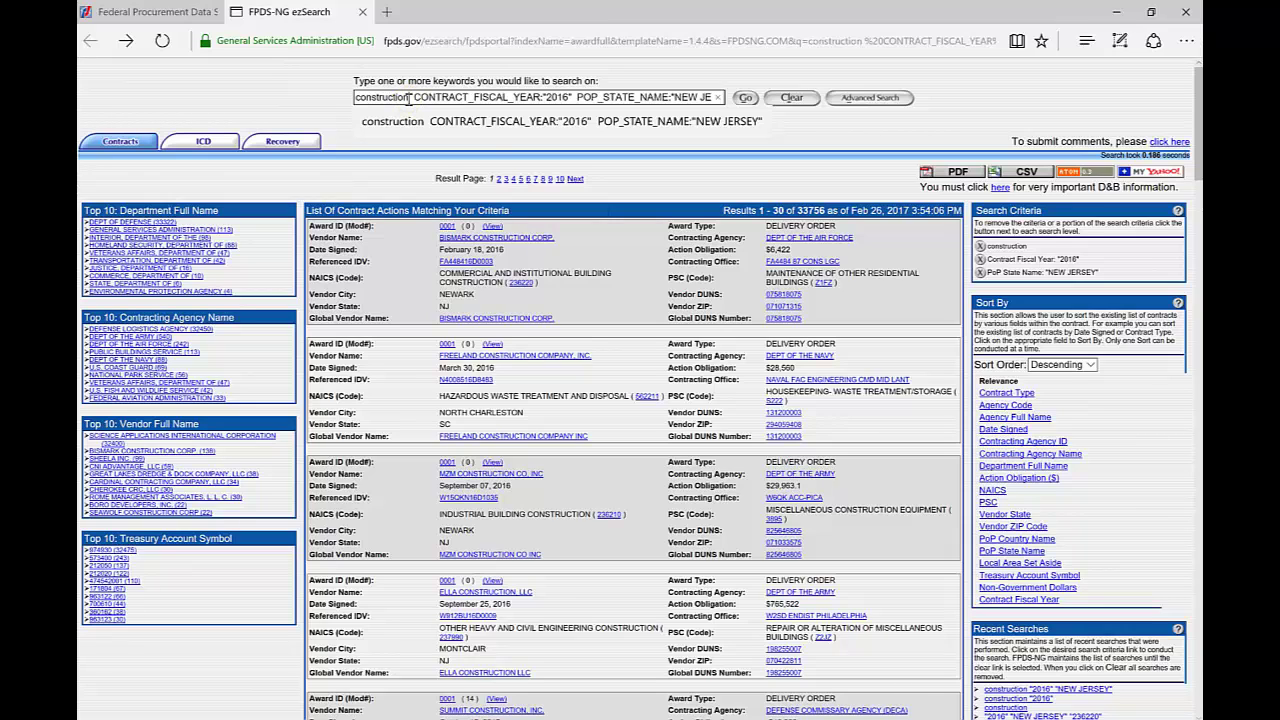
pyautogui.click(519, 283)
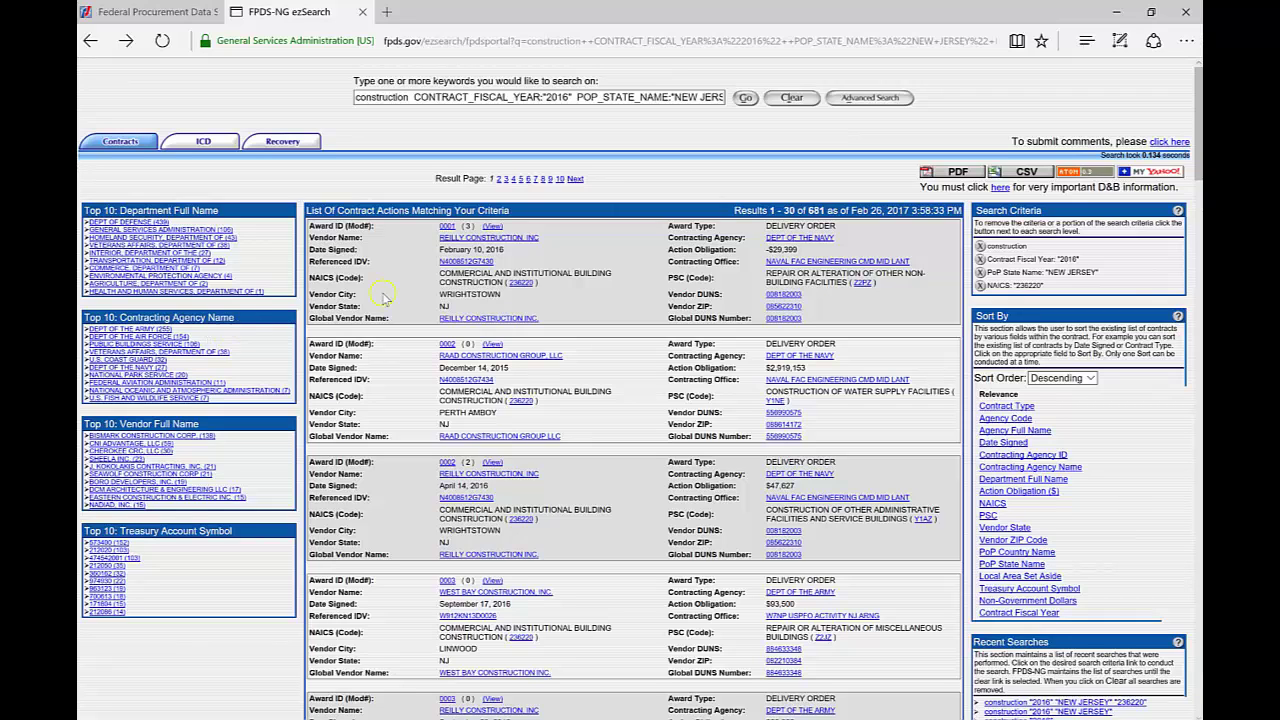
# Export the filtered contract results as a CSV file, save it and open it in Excel
pyautogui.click(1027, 174)
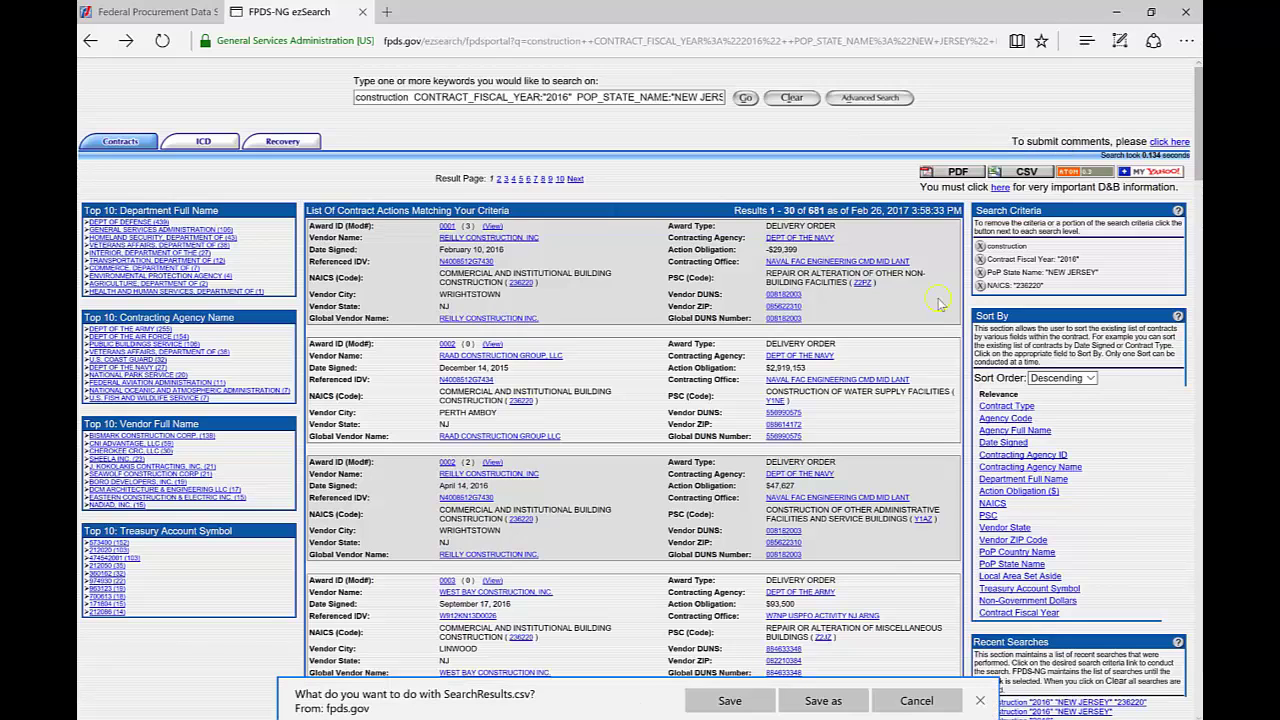
pyautogui.click(731, 700)
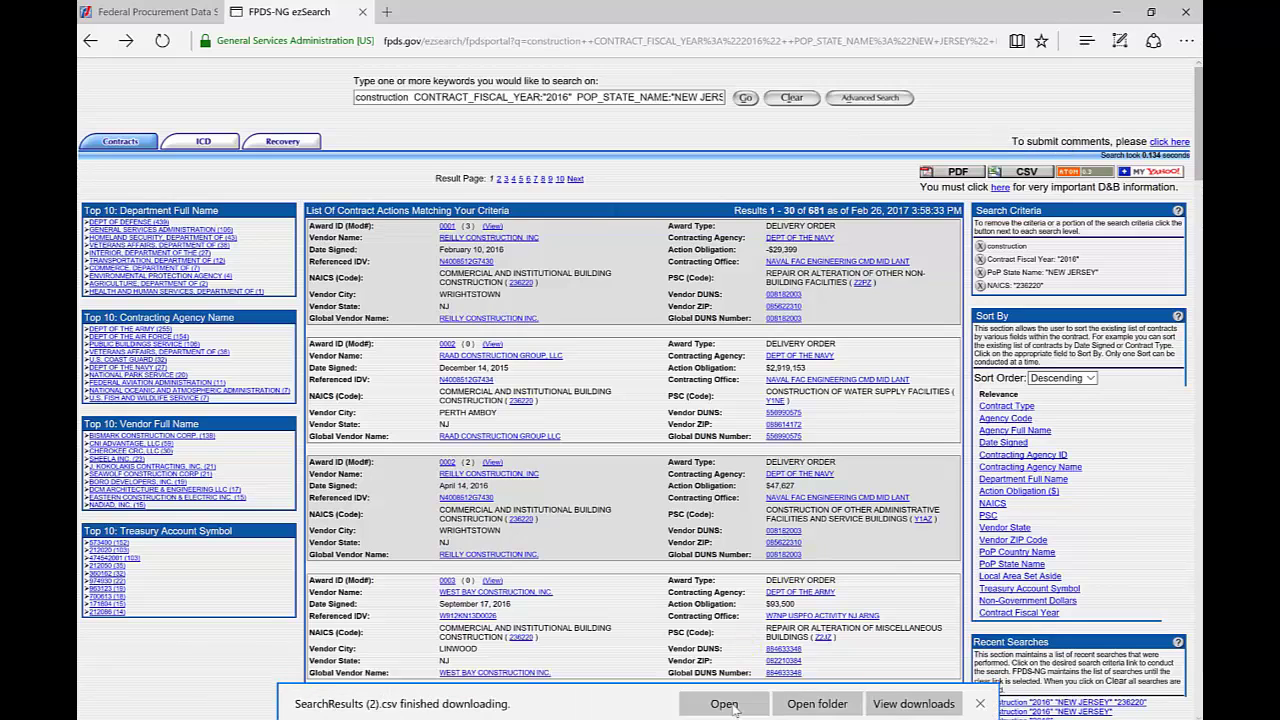
pyautogui.click(731, 706)
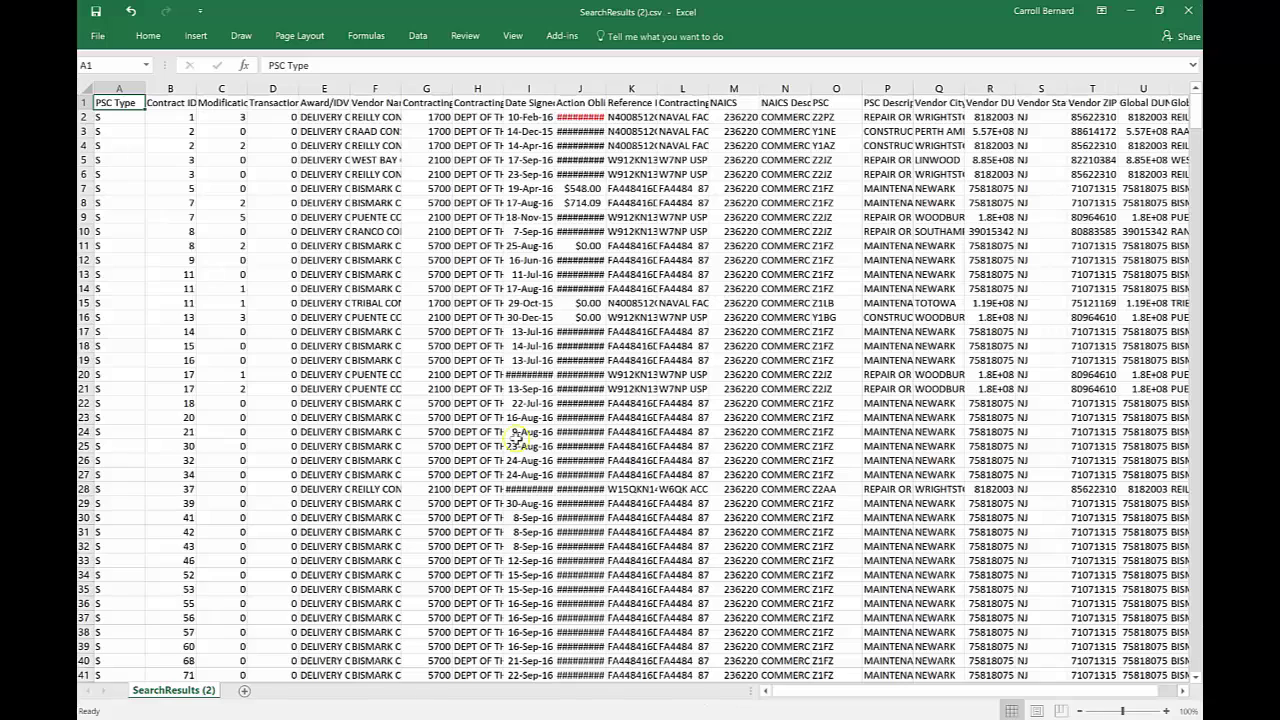
# Create a PivotTable on a new worksheet from all the data in the search results sheet
pyautogui.click(85, 87)
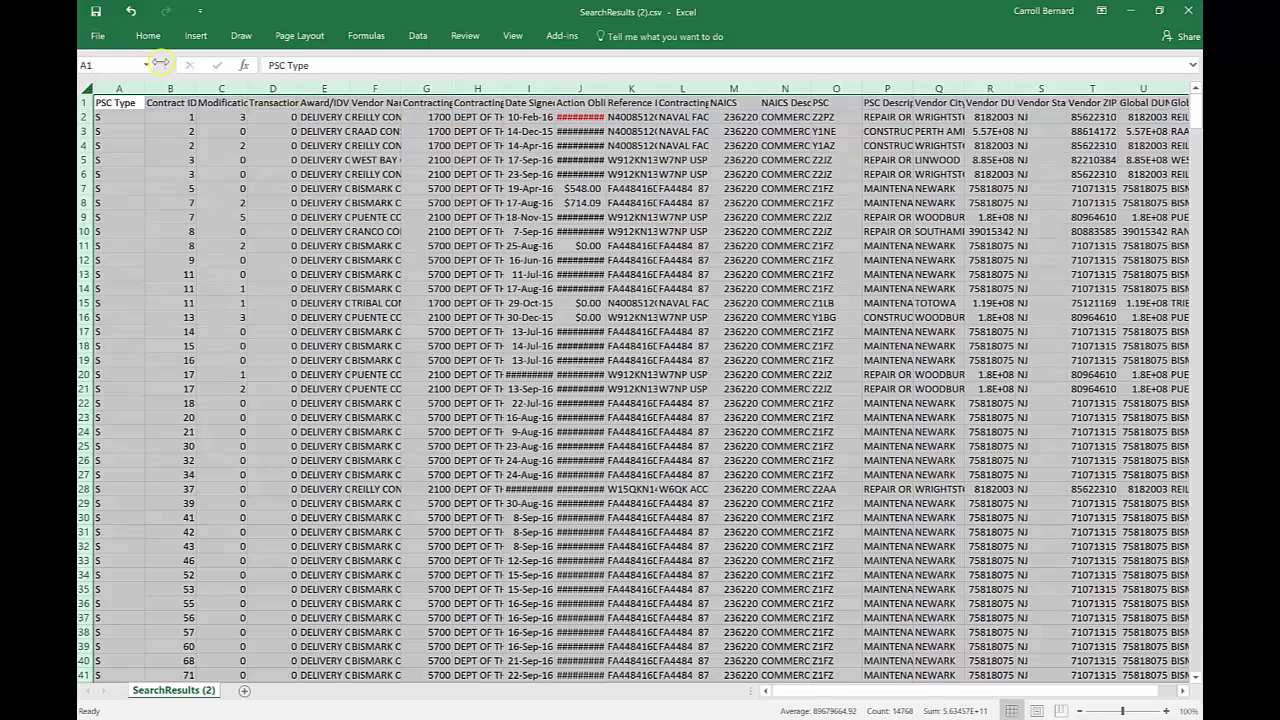
pyautogui.click(200, 36)
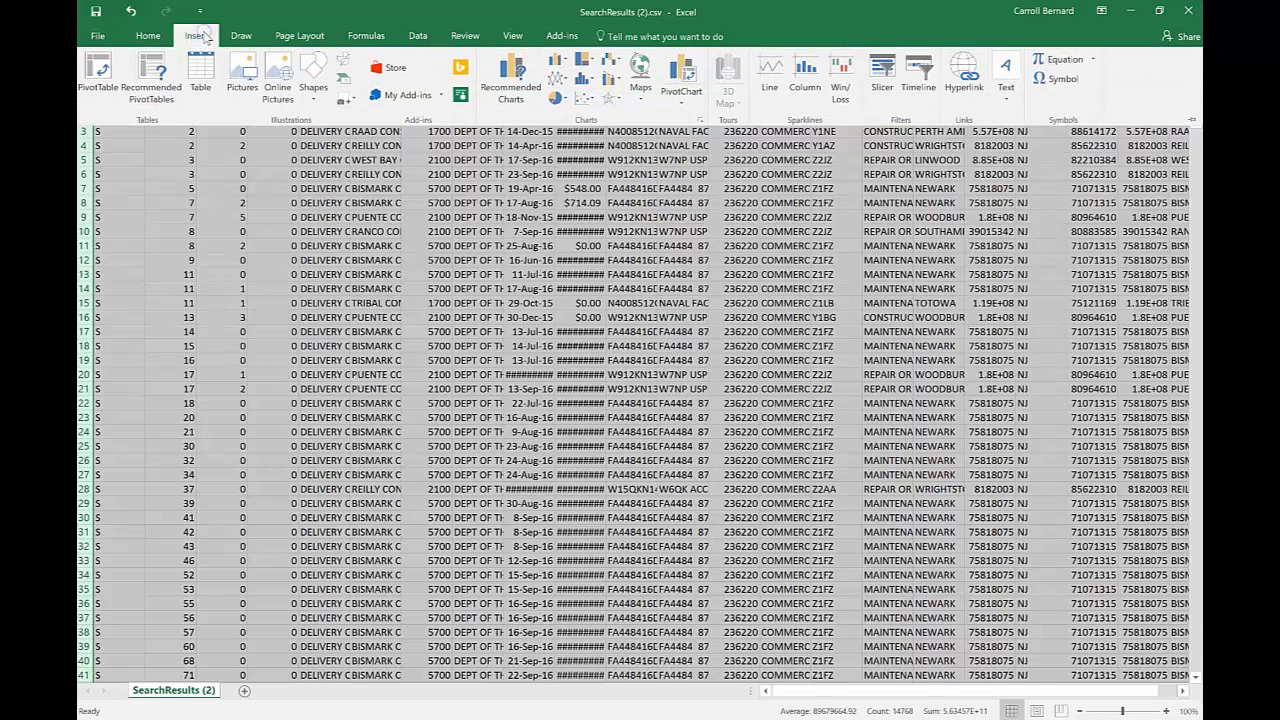
pyautogui.click(98, 75)
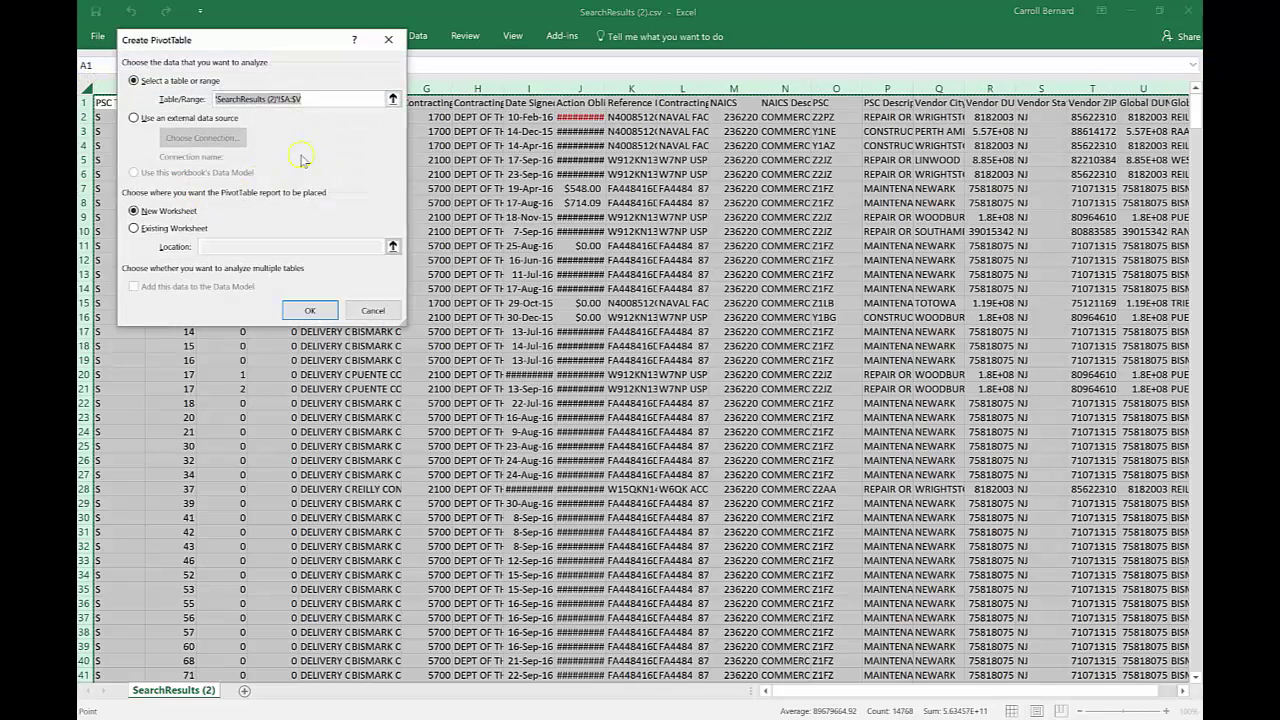
pyautogui.click(307, 311)
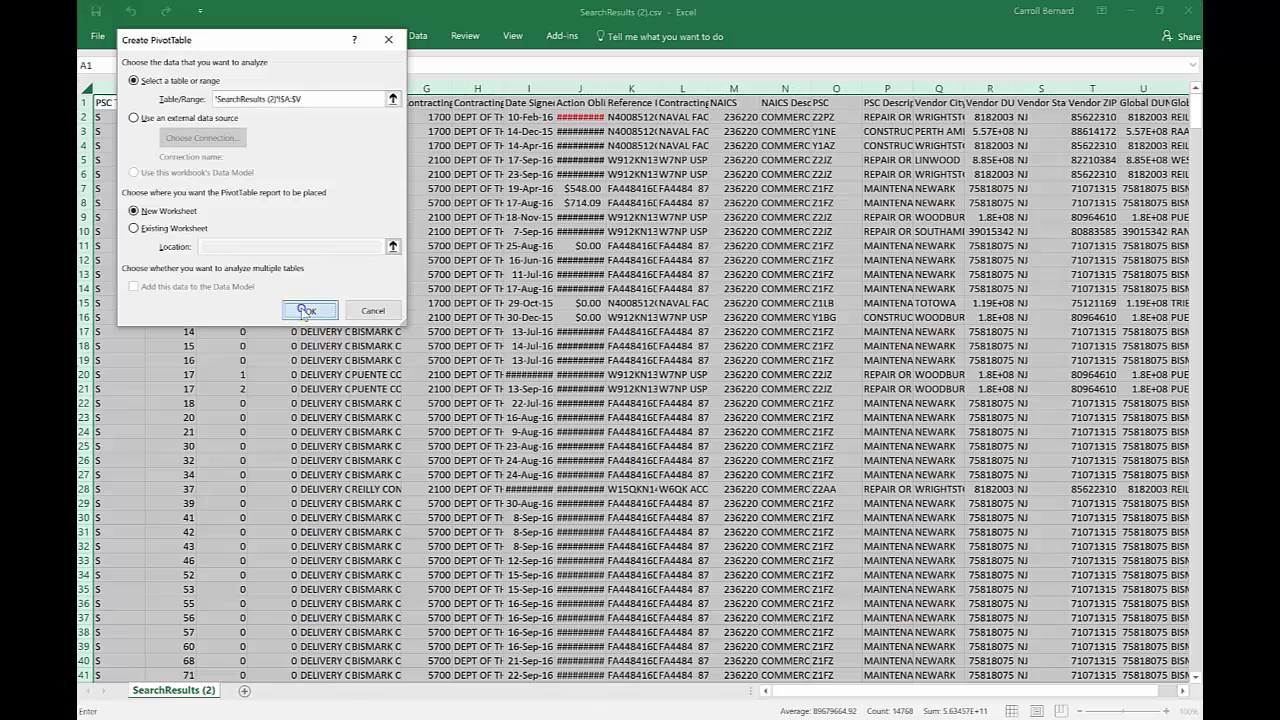
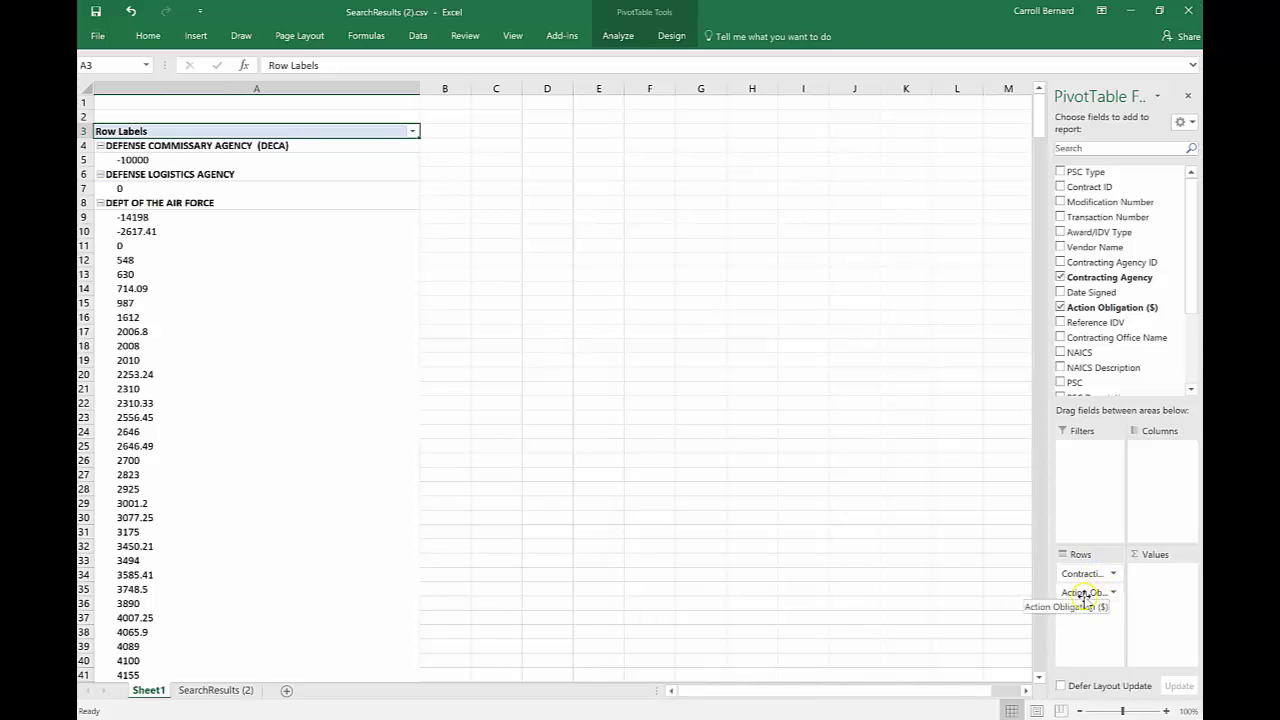
# Move Action Obligation ($) from the PivotTable's rows to its values and summarize the field by Sum
pyautogui.moveTo(1085, 597); pyautogui.dragTo(1158, 588)
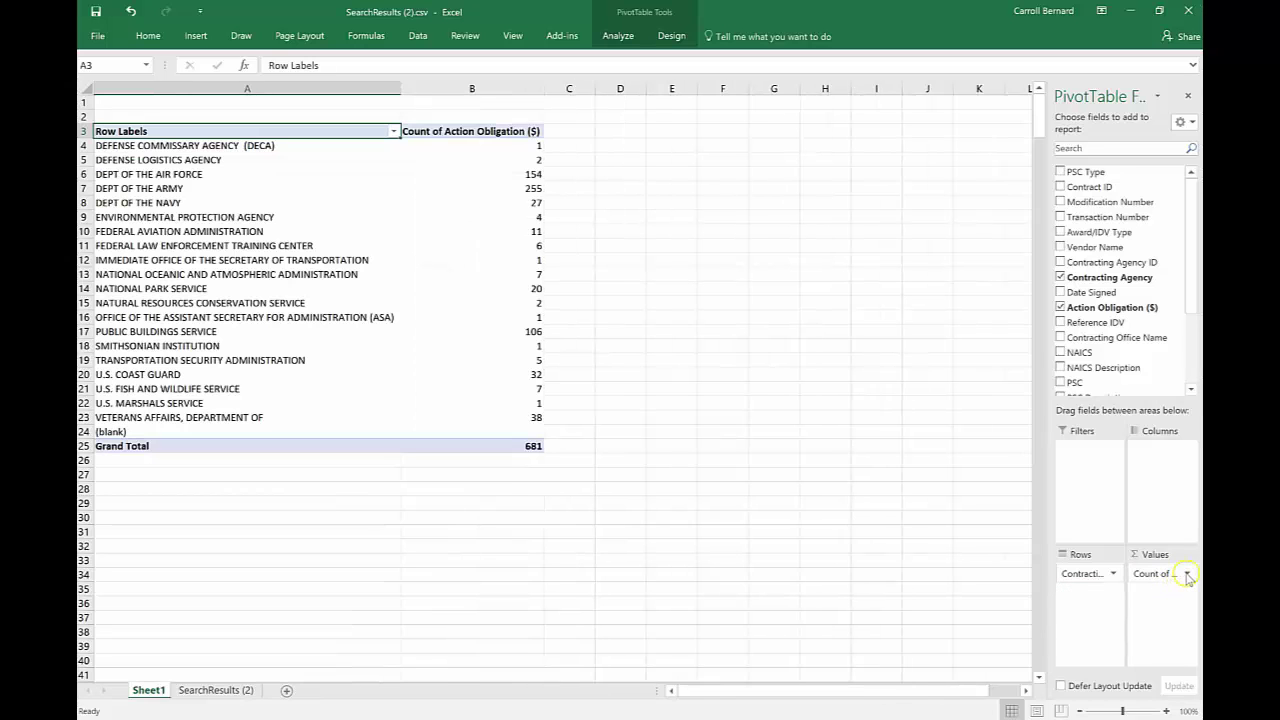
pyautogui.click(1187, 575)
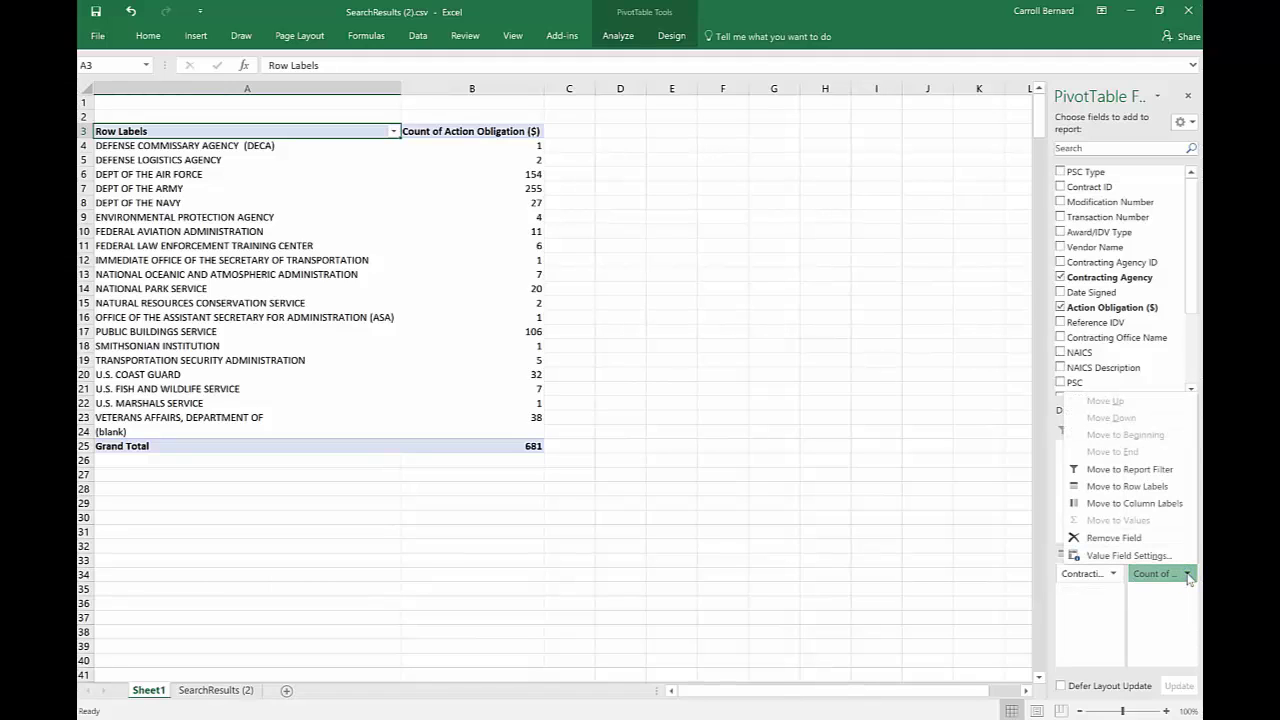
pyautogui.click(1128, 556)
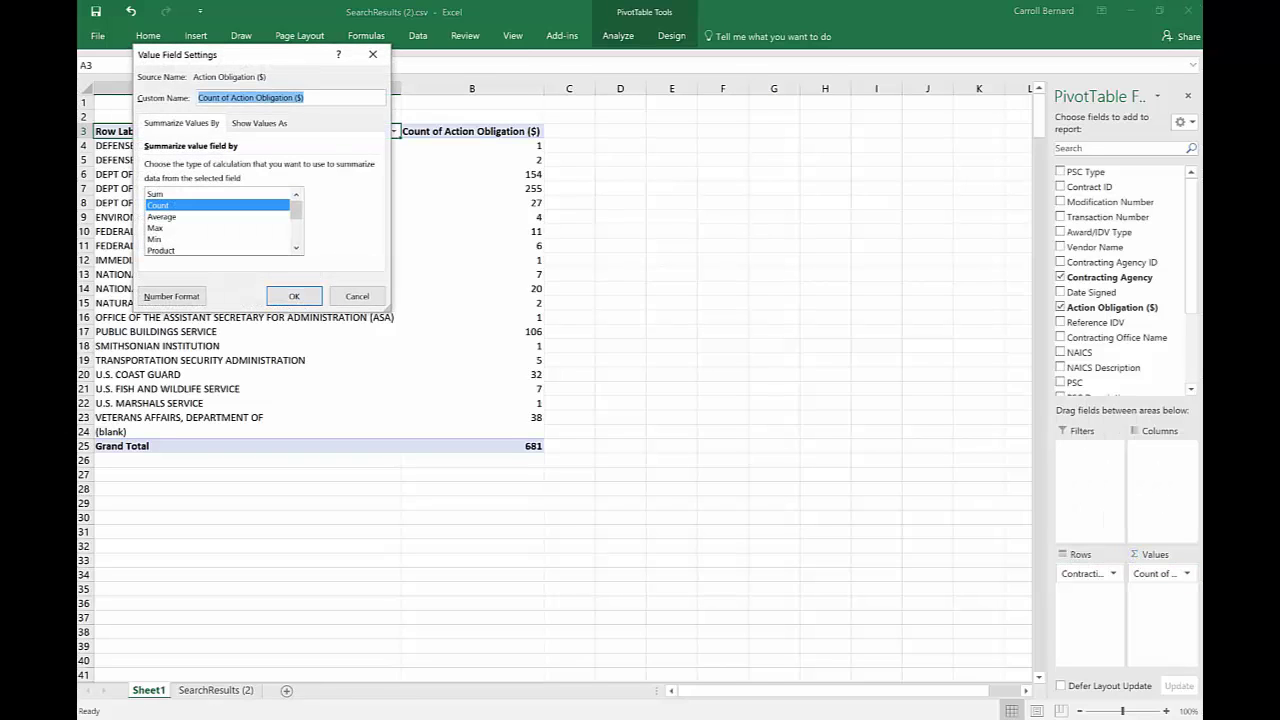
pyautogui.click(208, 194)
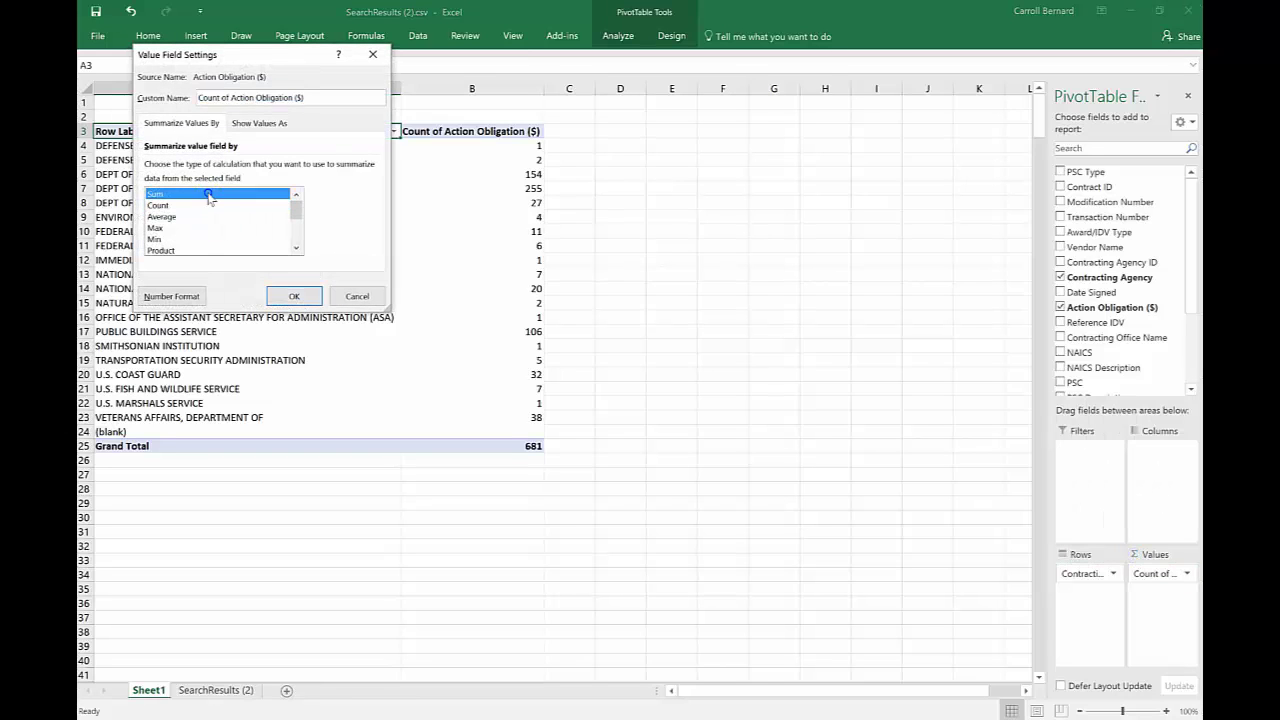
pyautogui.click(287, 298)
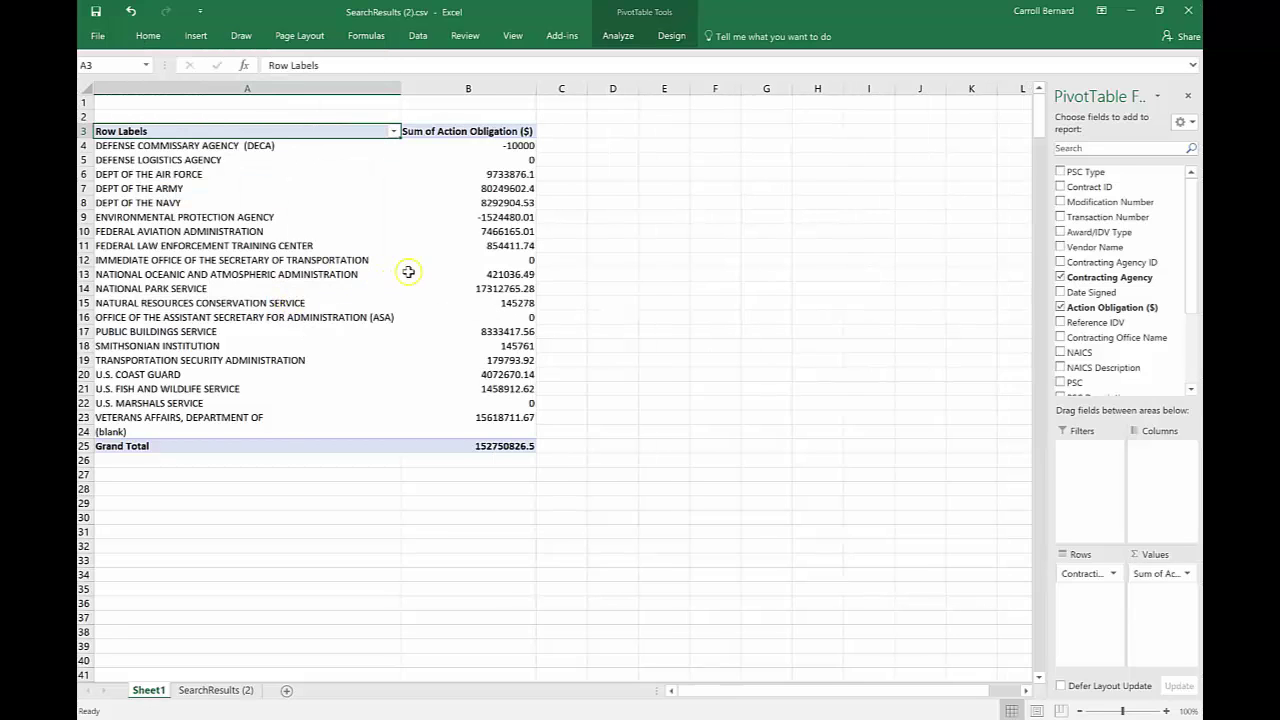
# Format column B, holding the summed action obligations, as Currency with two decimal places and the $ symbol
pyautogui.click(474, 87)
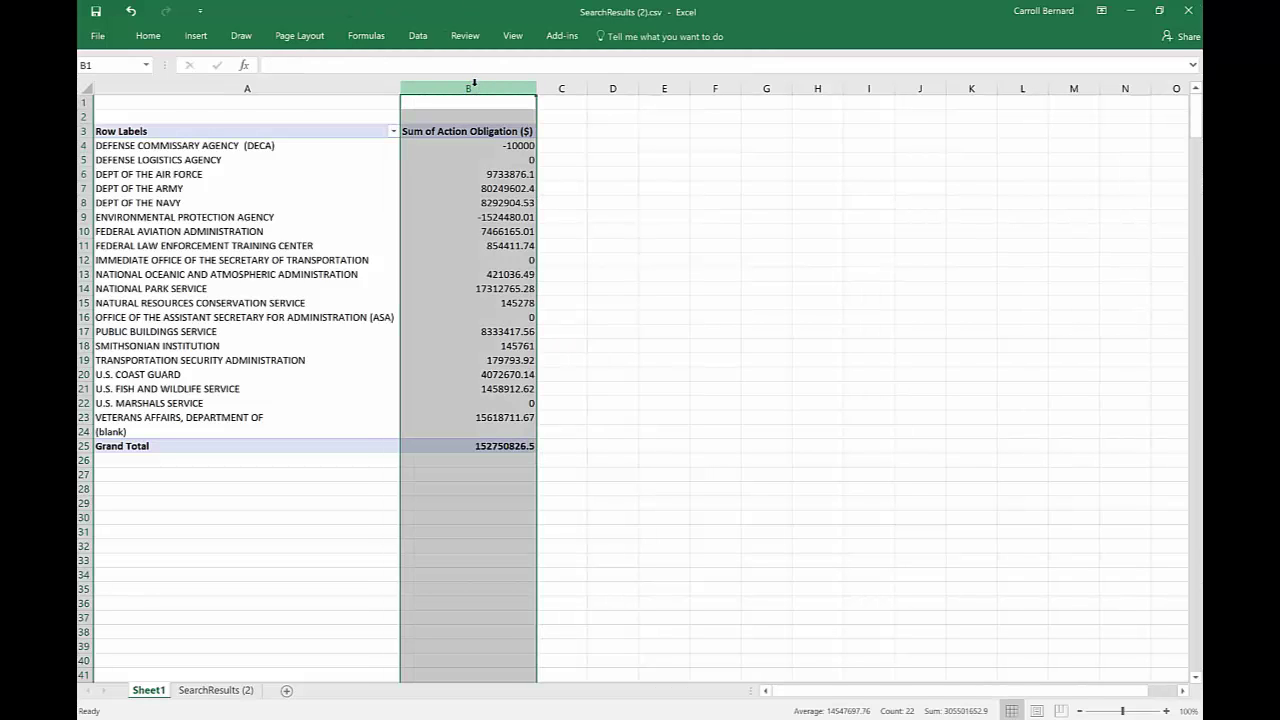
pyautogui.rightClick(474, 85)
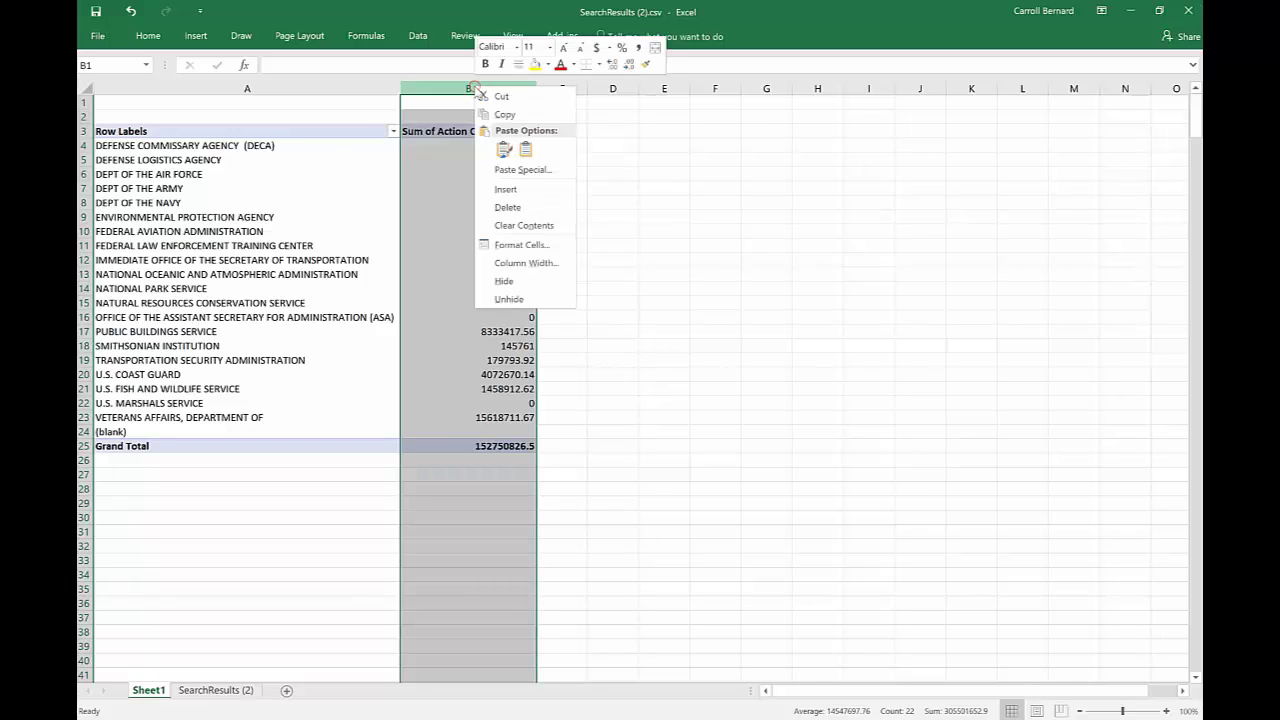
pyautogui.click(538, 246)
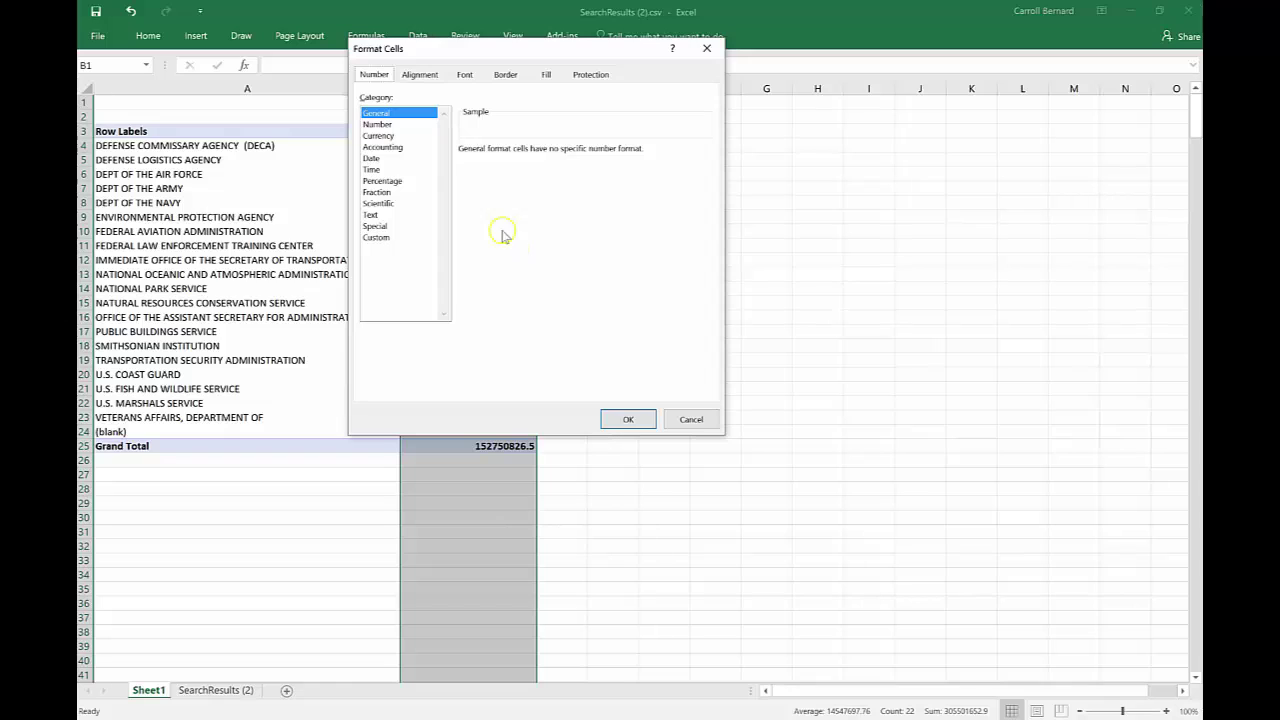
pyautogui.click(380, 135)
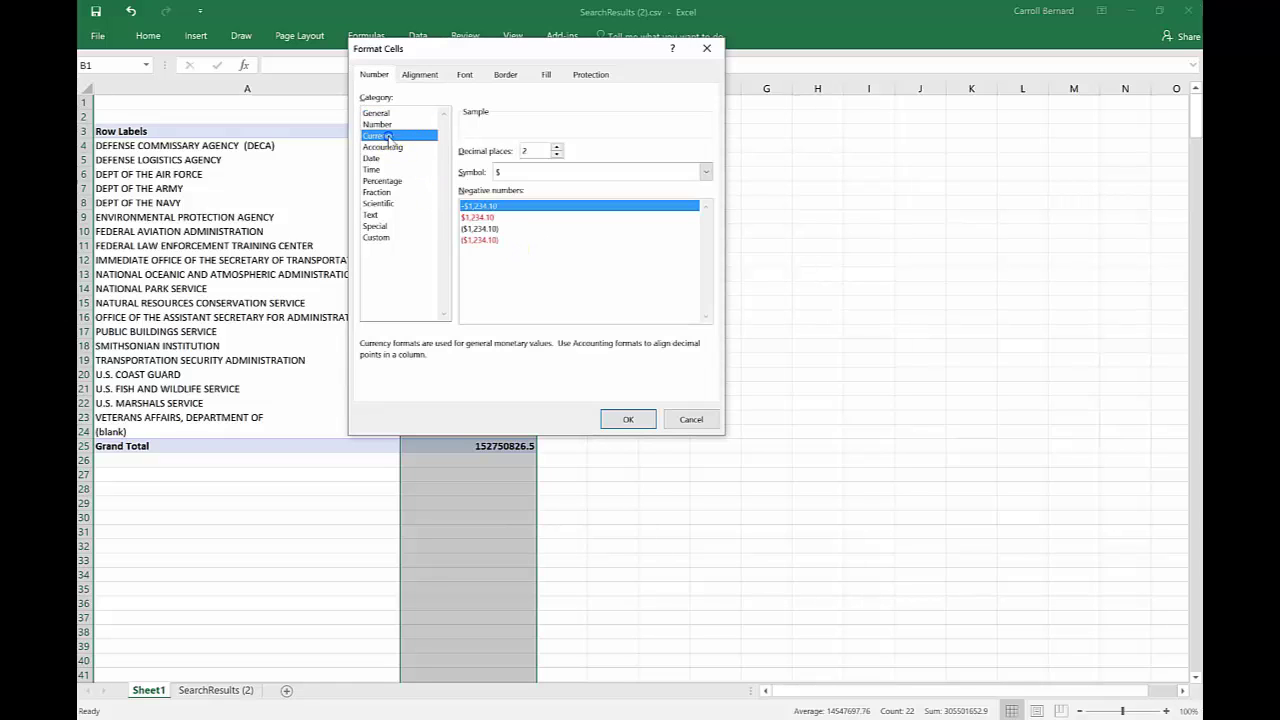
pyautogui.click(624, 418)
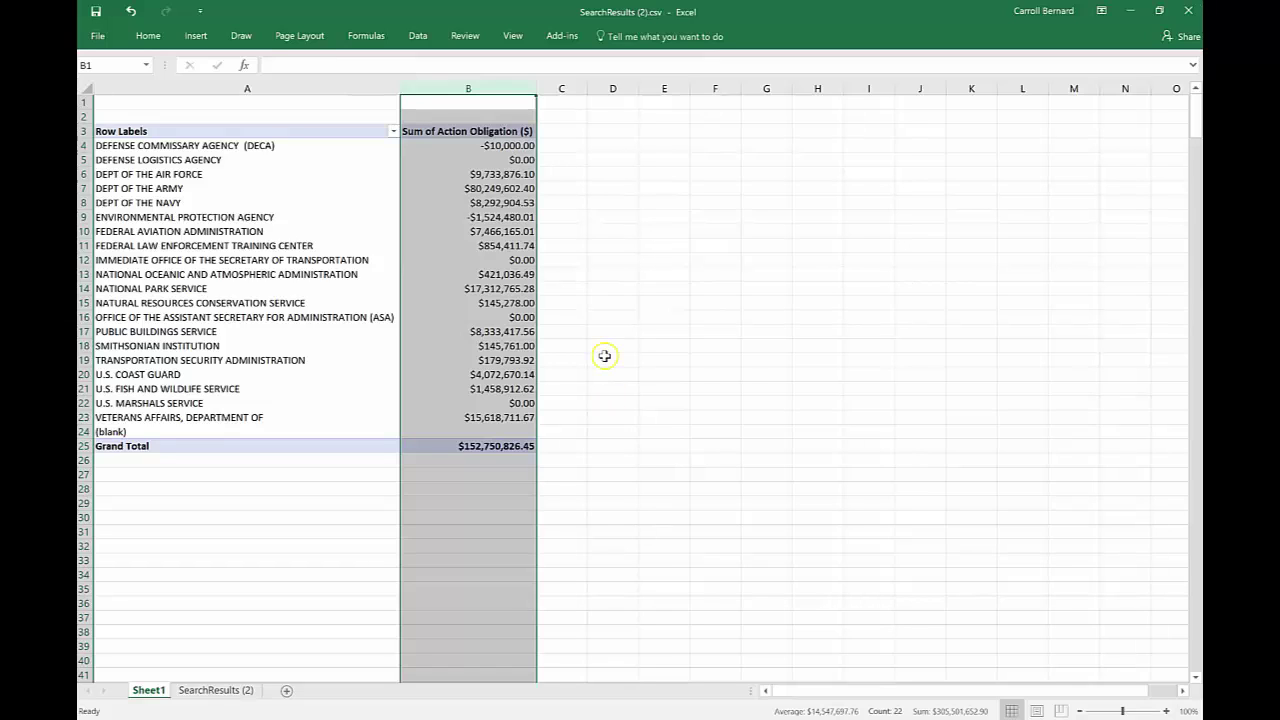
# Sort the PivotTable's agencies by Sum of Action Obligation ($) from largest to smallest
pyautogui.click(484, 146)
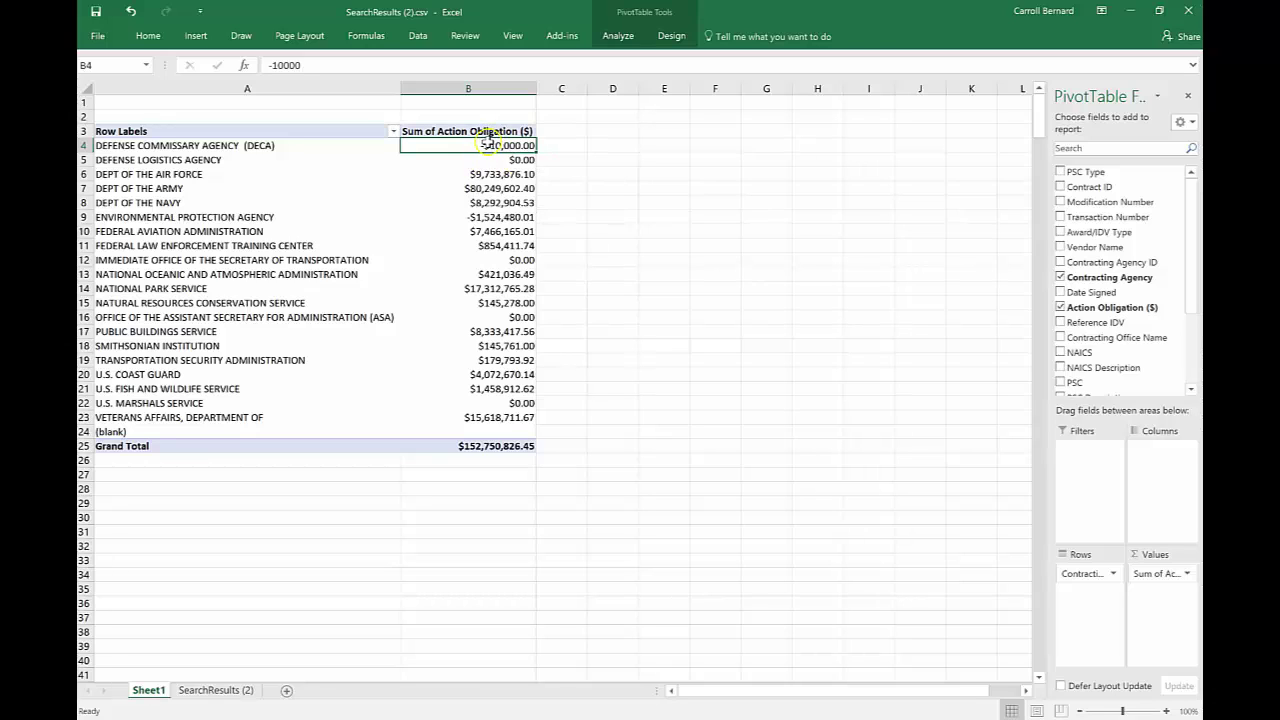
pyautogui.moveTo(484, 145)
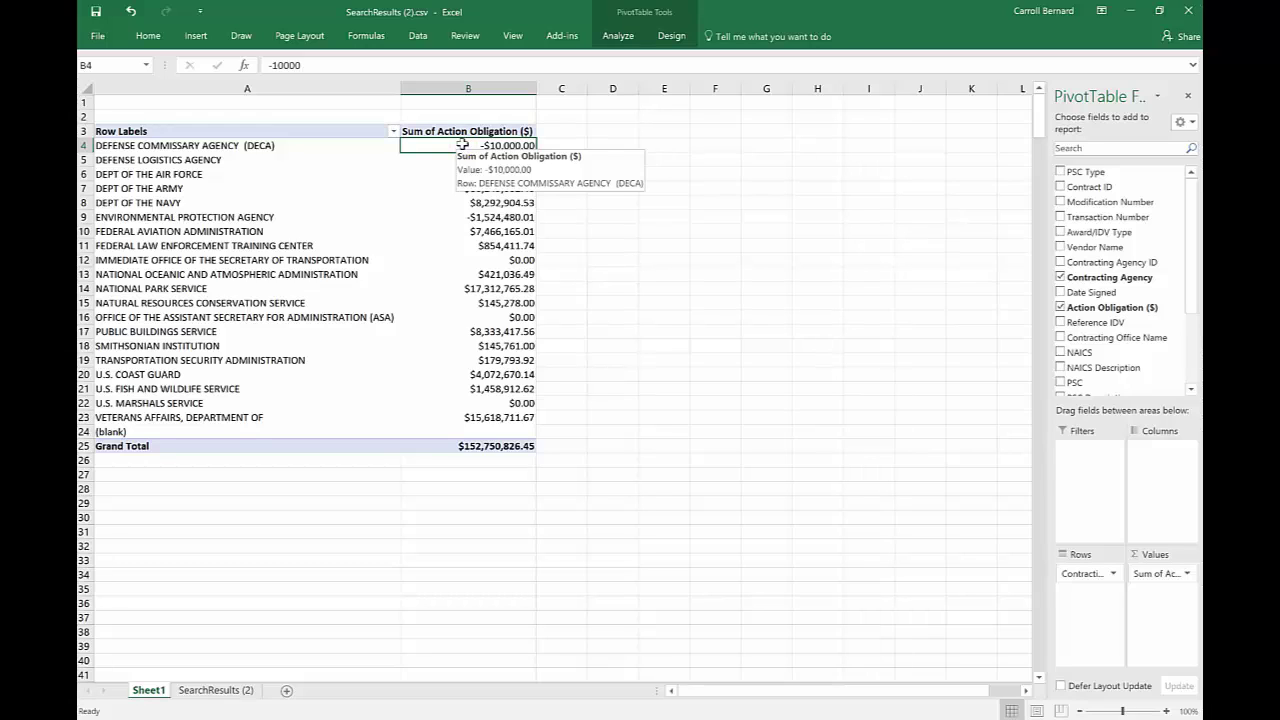
pyautogui.click(419, 37)
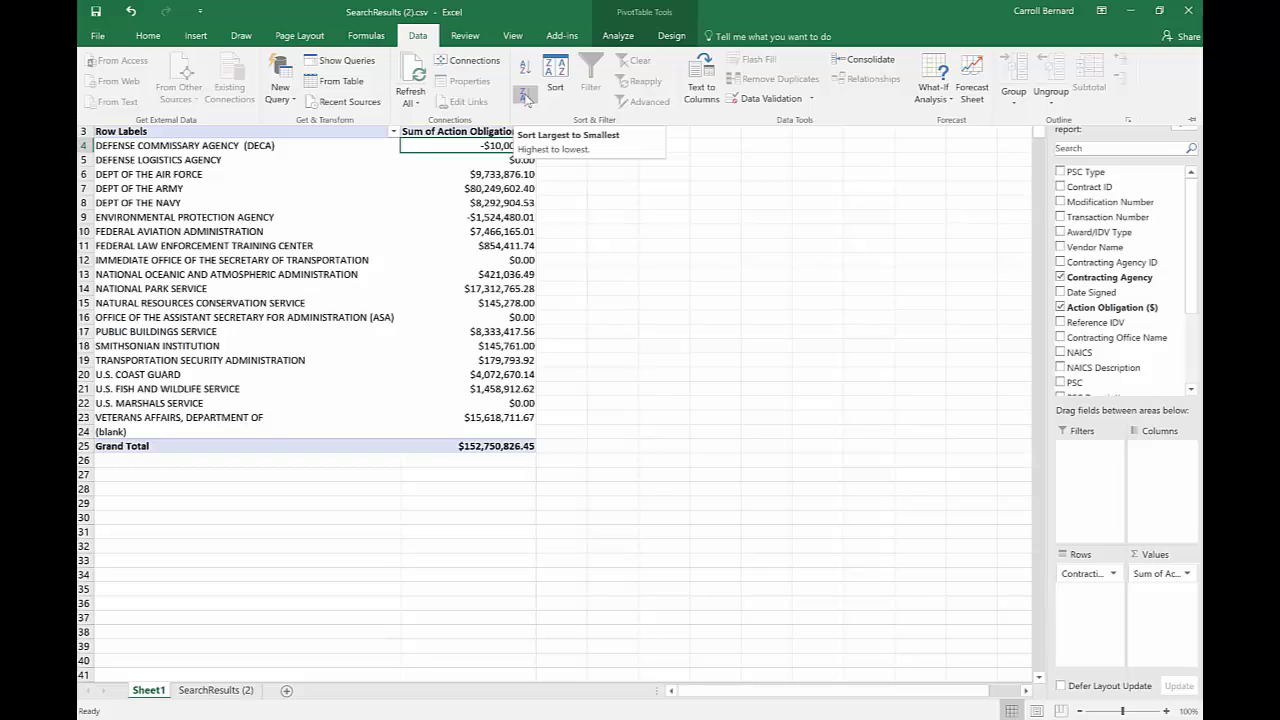
pyautogui.click(525, 97)
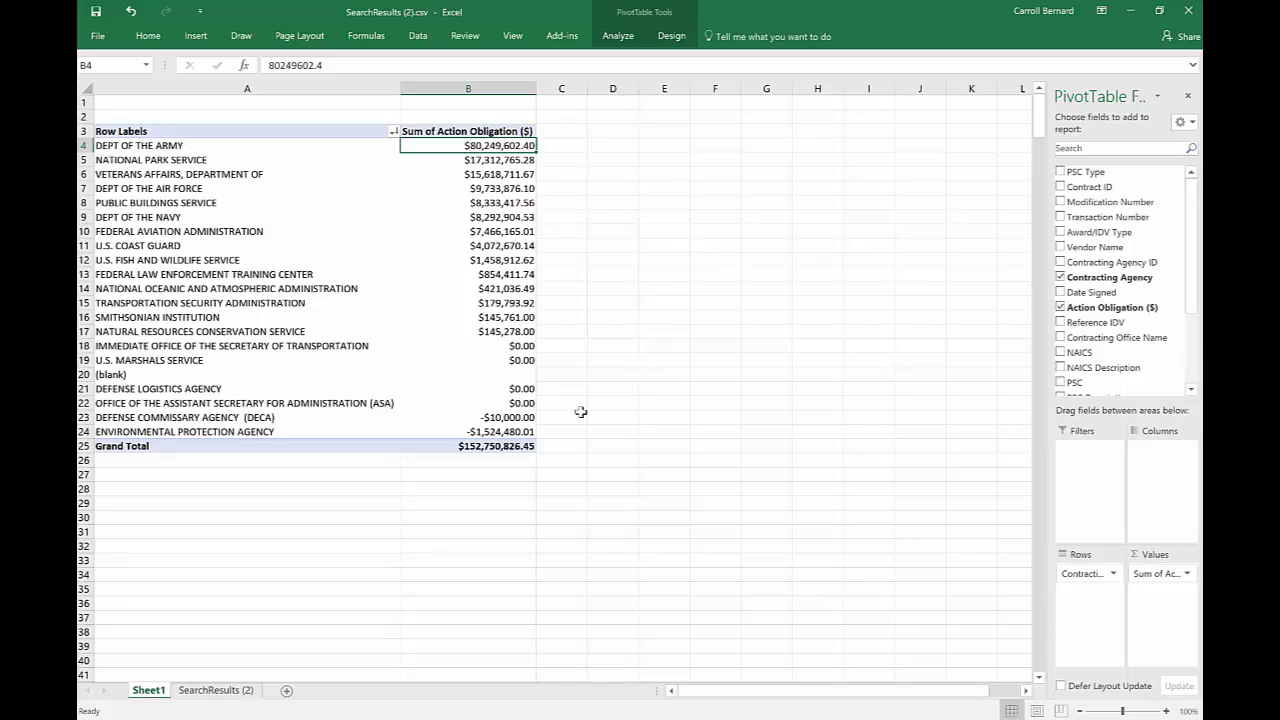
# Examine the agencies ranked by obligated dollars and compare them with the top contracting agencies listed in the FPDS search results
pyautogui.click(127, 147)
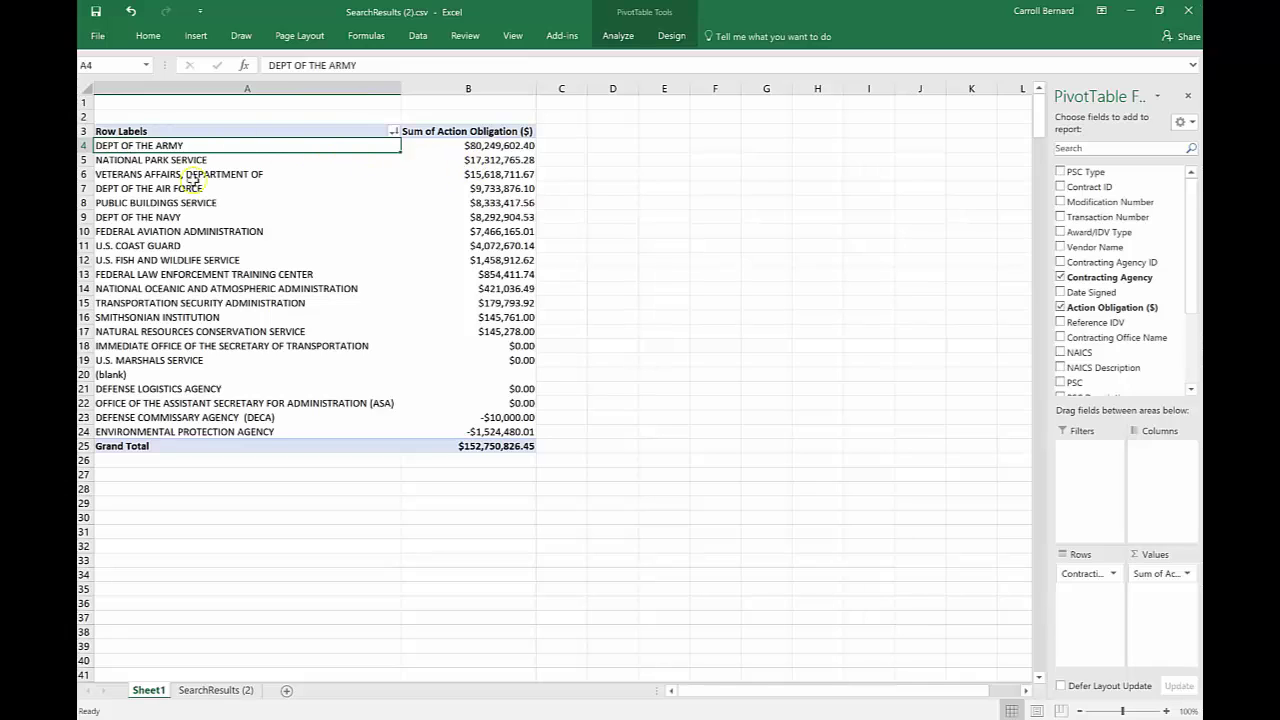
pyautogui.click(655, 232)
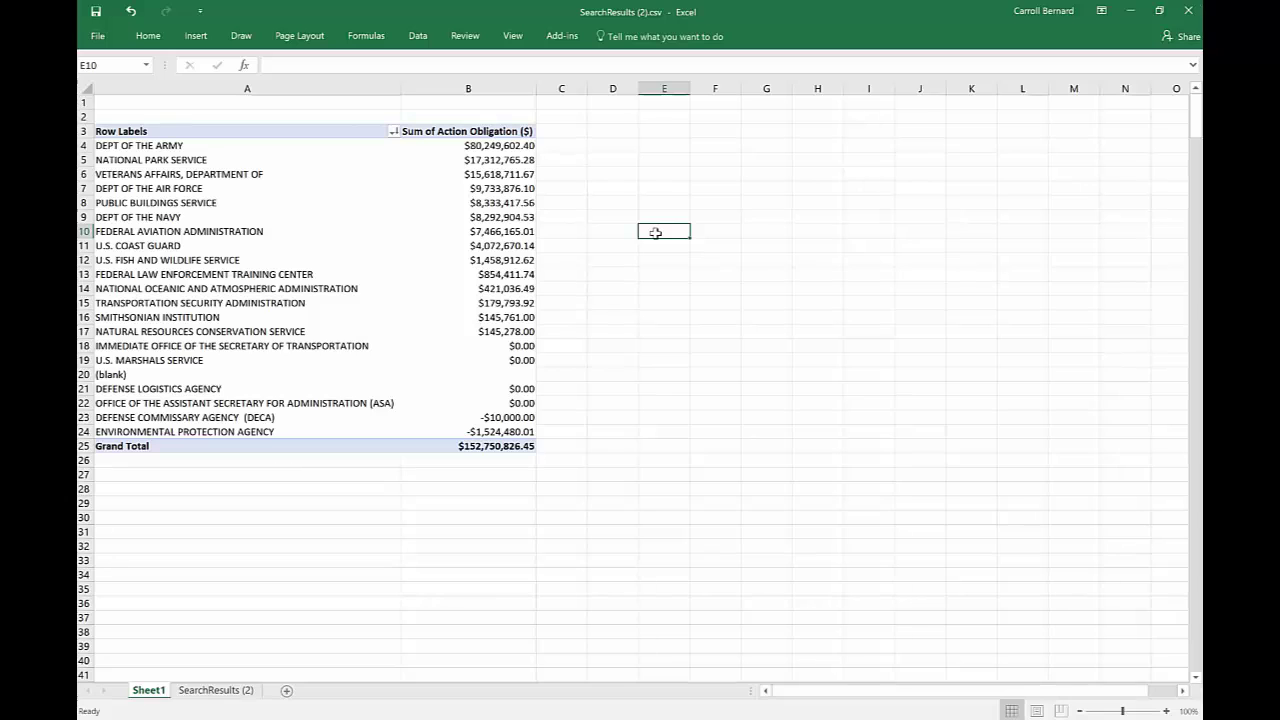
pyautogui.hotkey('ctrl', 'Tab')
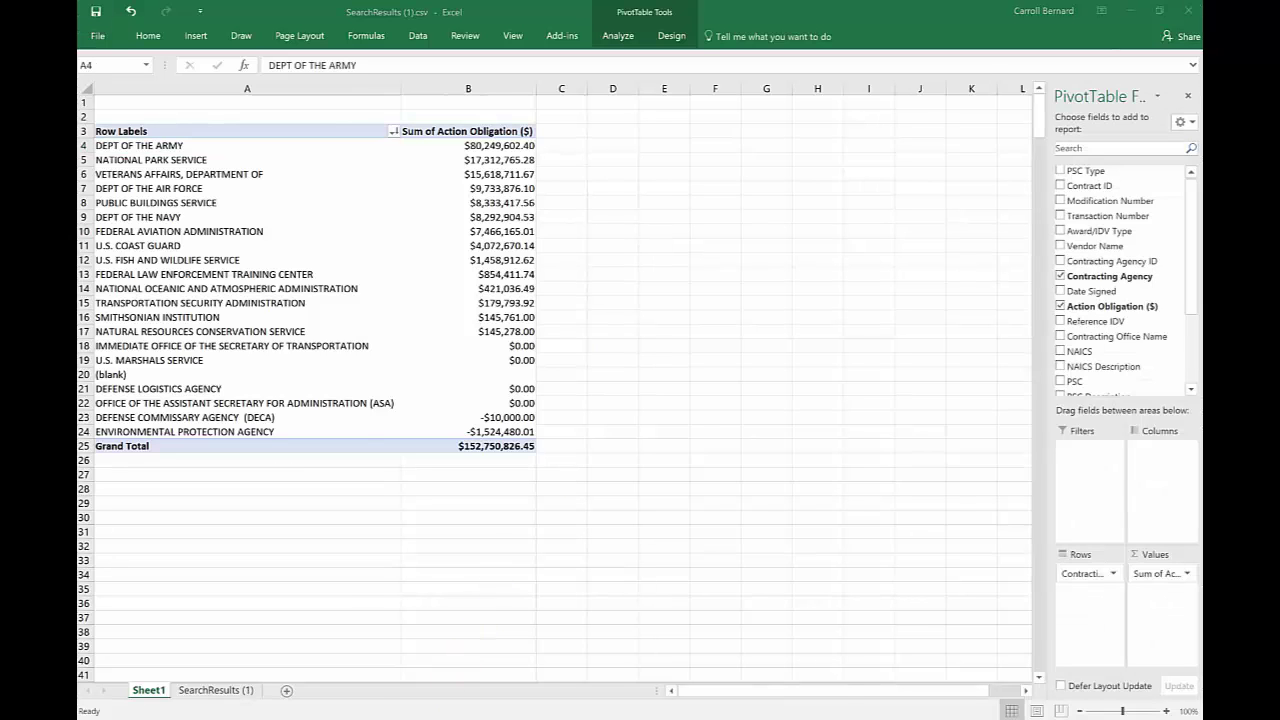
pyautogui.hotkey('alt', 'Tab')
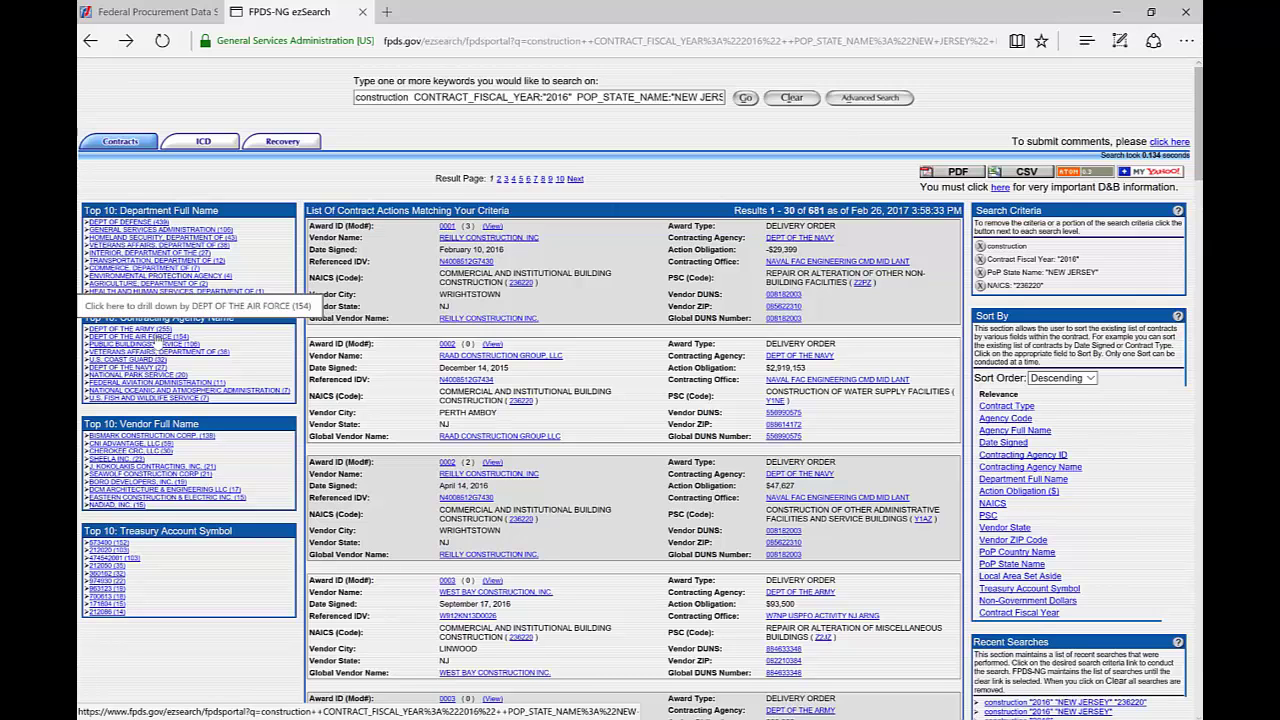
pyautogui.hotkey('alt', 'Tab')
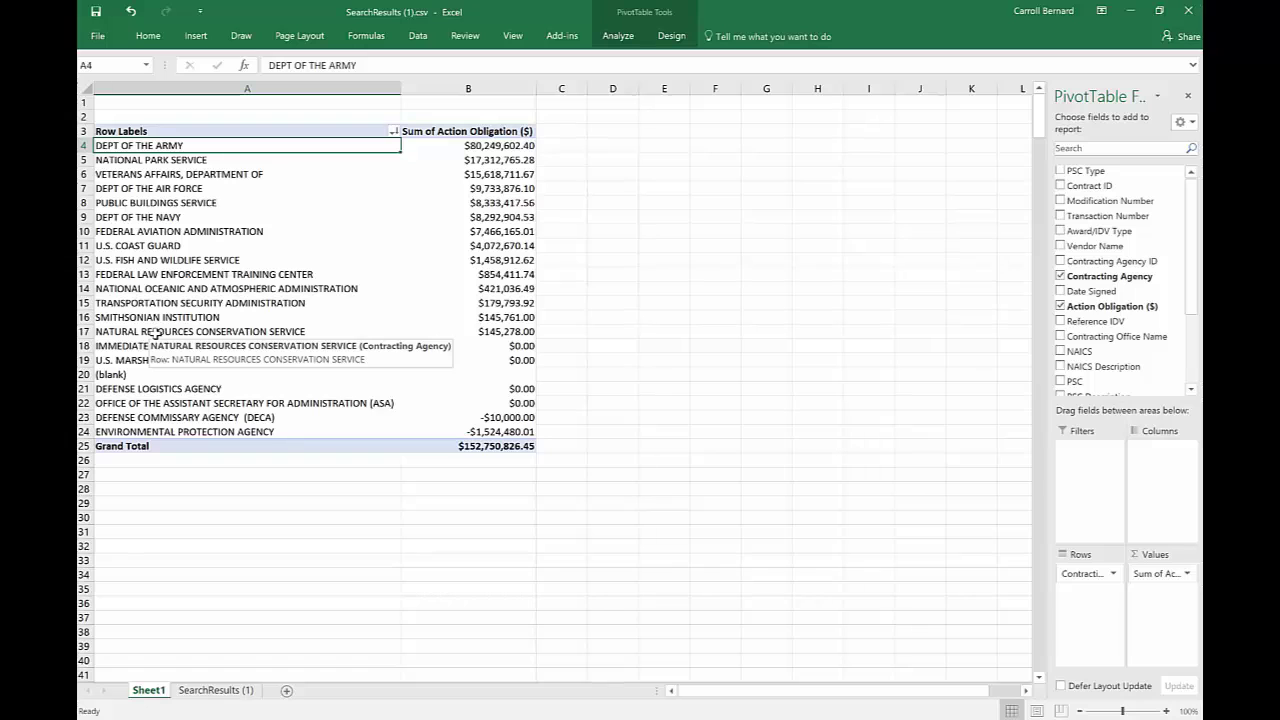
pyautogui.click(247, 176)
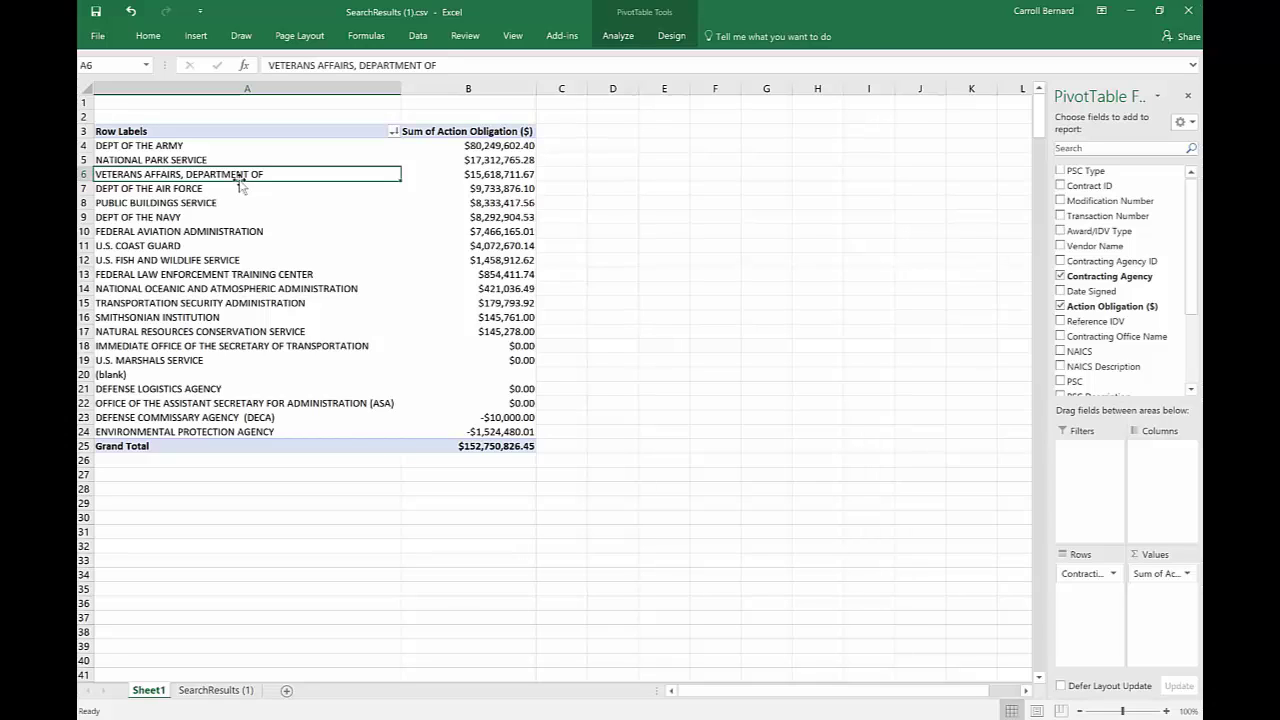
pyautogui.click(287, 151)
pyautogui.click(288, 151)
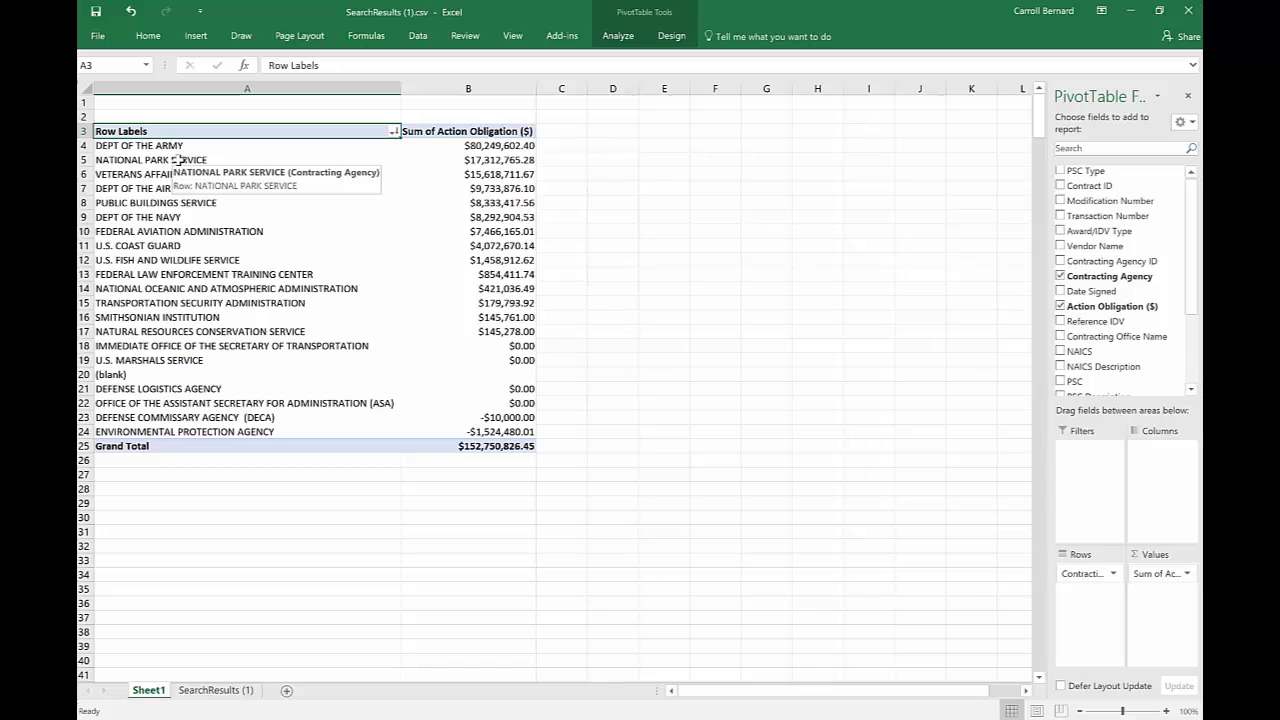
pyautogui.click(372, 716)
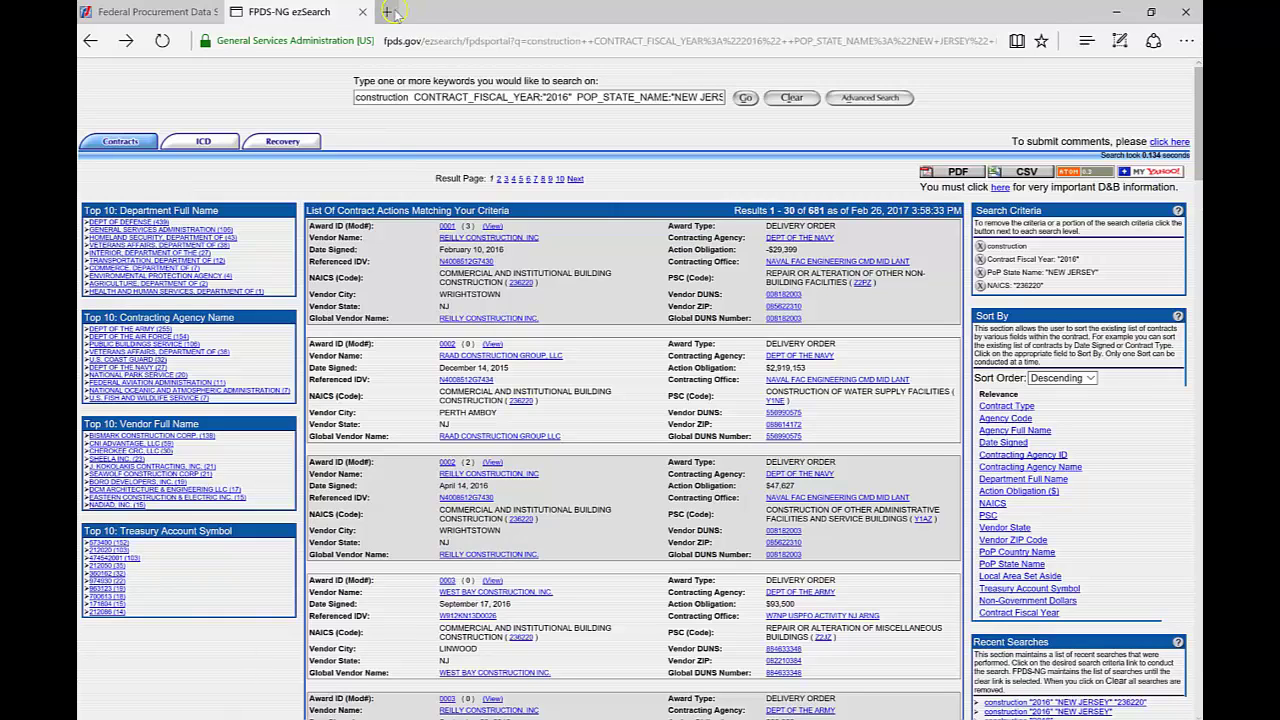
pyautogui.click(430, 40)
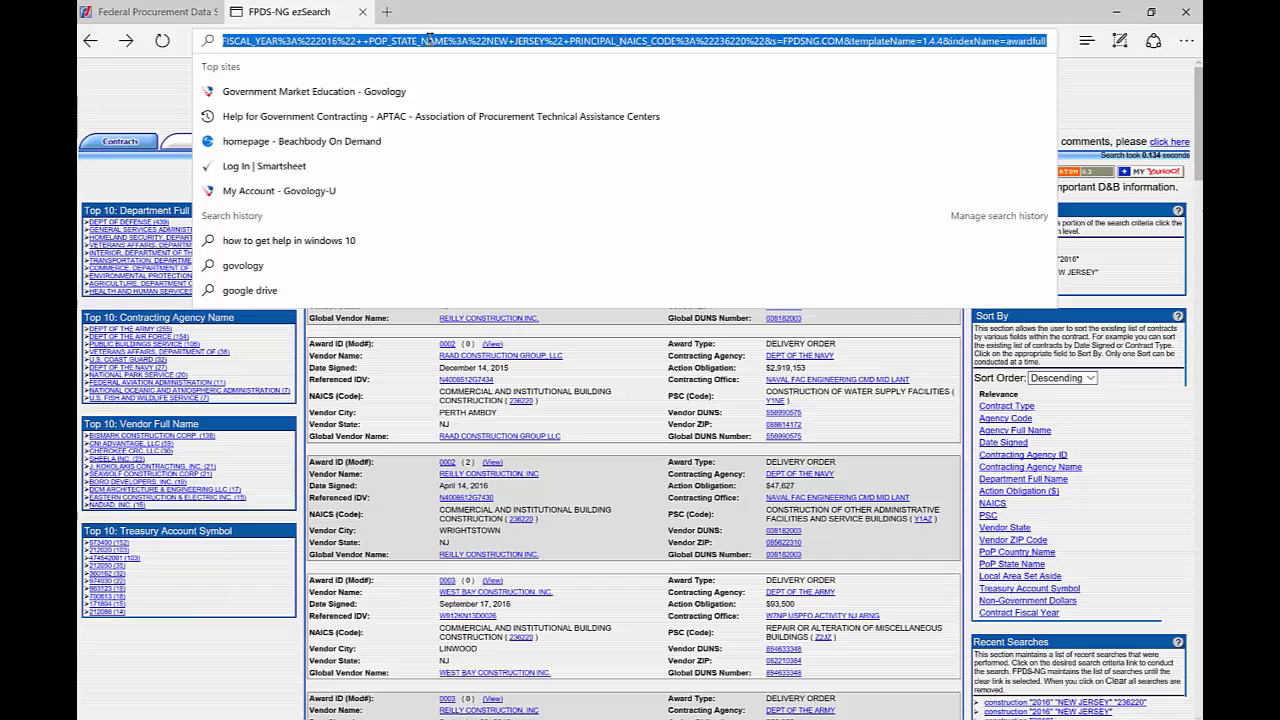
pyautogui.write('wwww')
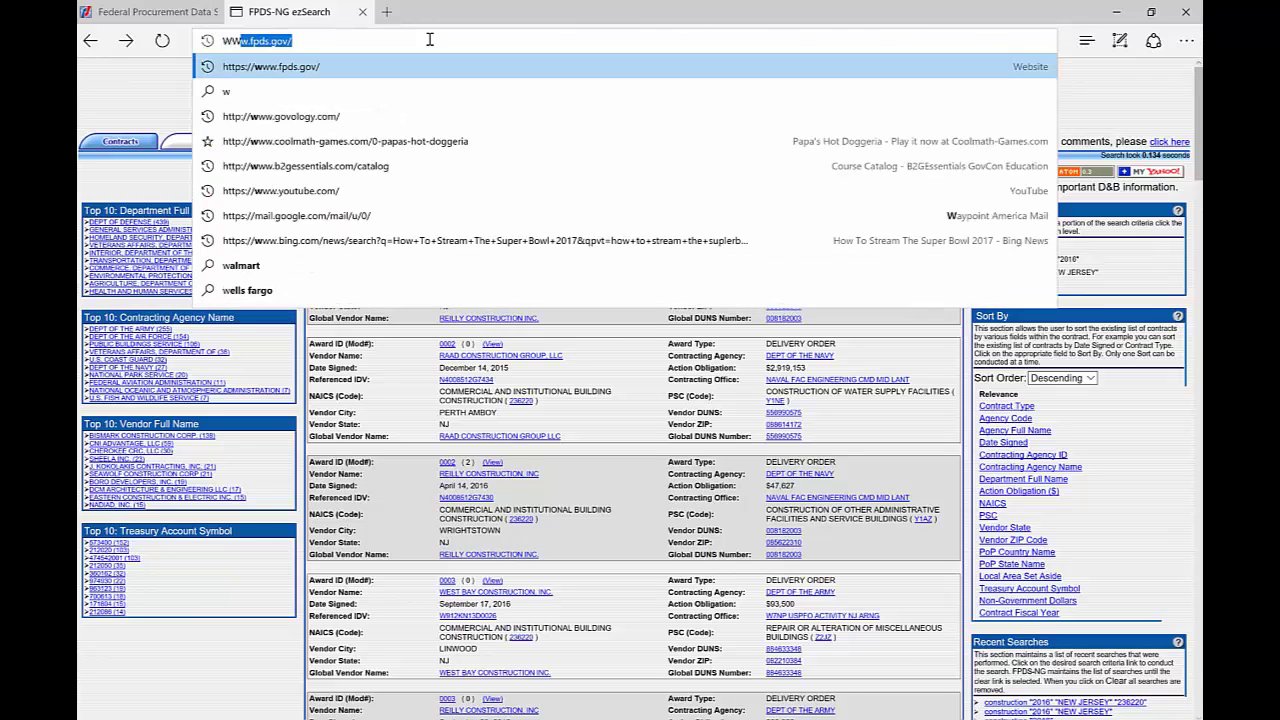
pyautogui.press('BackSpace')
pyautogui.press('BackSpace')
pyautogui.press('BackSpace')
pyautogui.press('BackSpace')
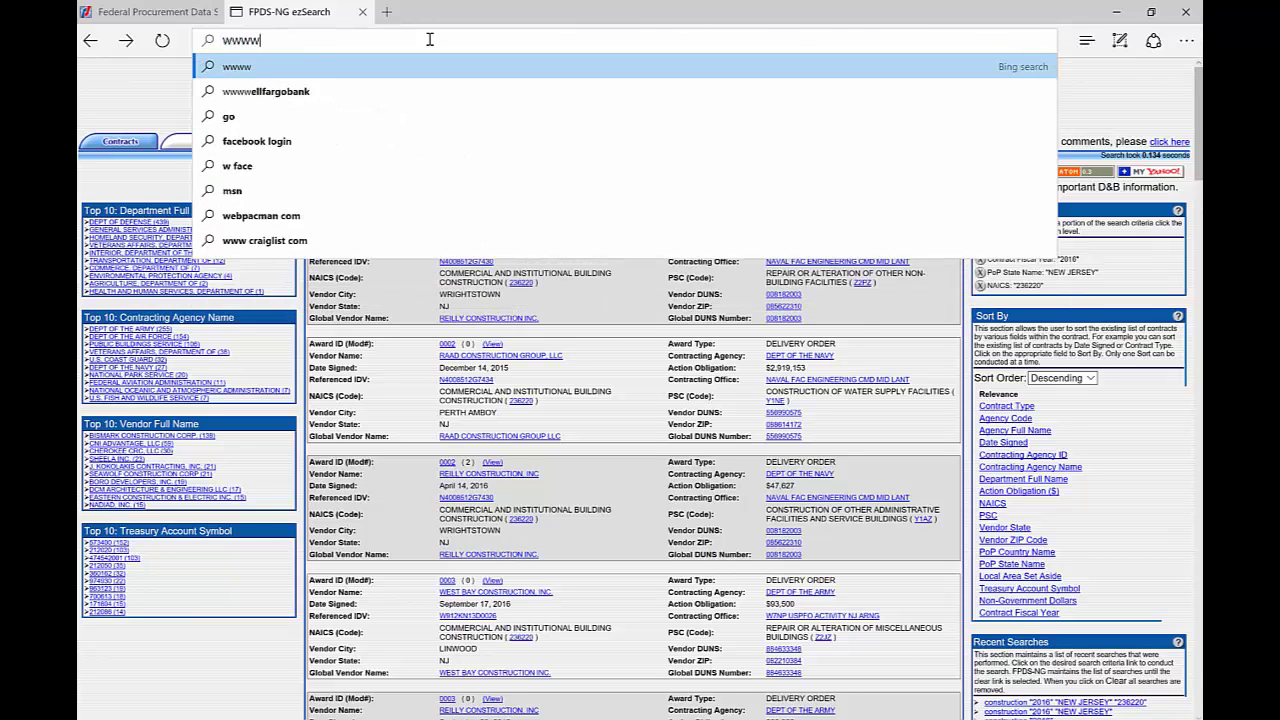
pyautogui.write('www.a')
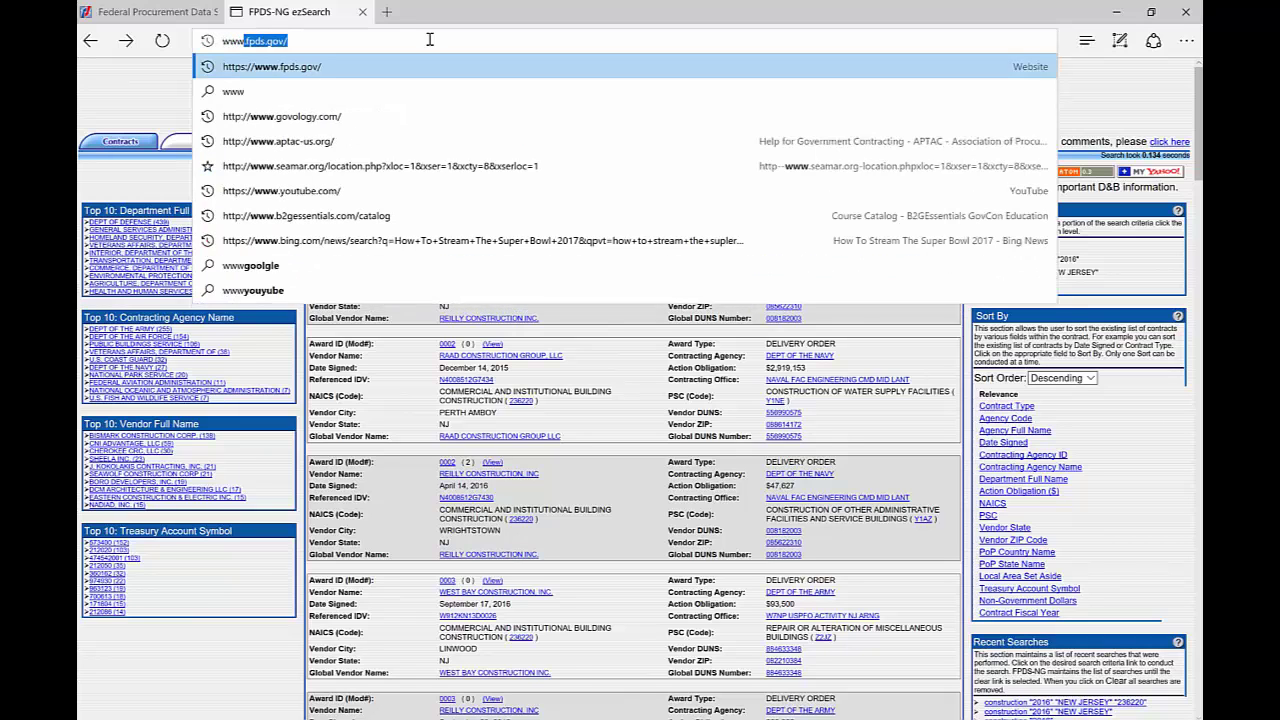
pyautogui.write('p')
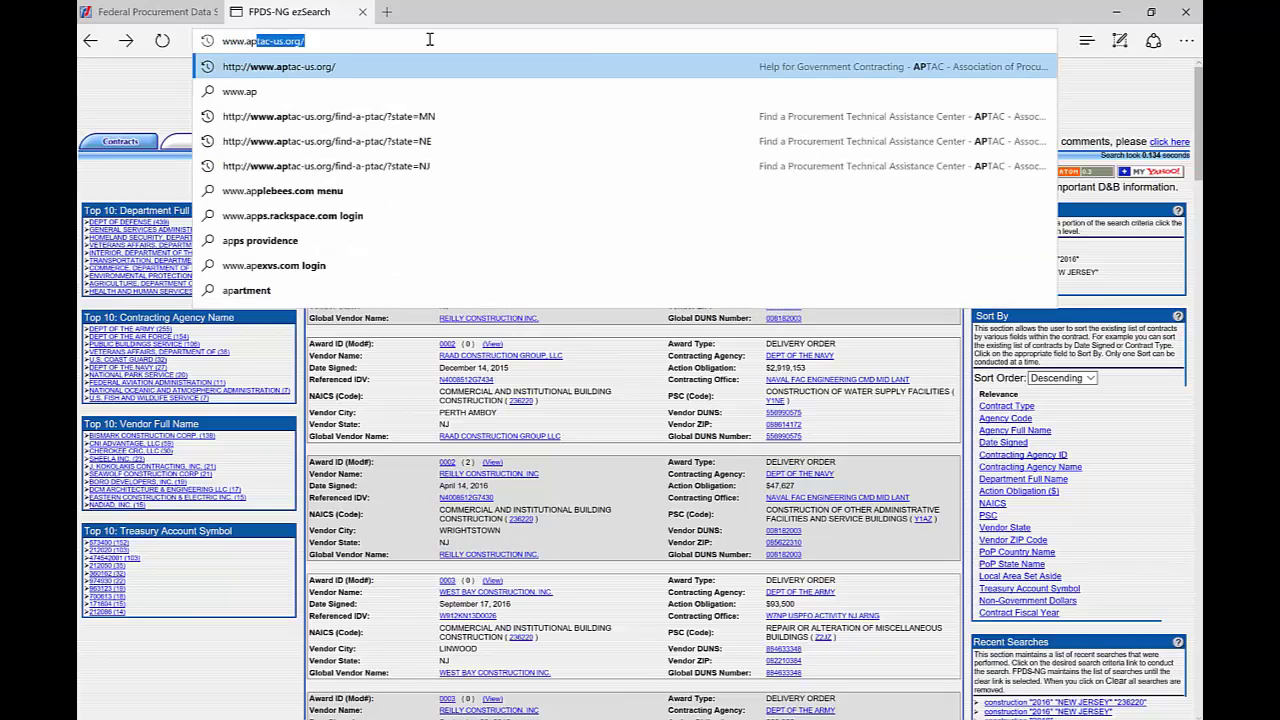
pyautogui.write('tac-us.org')
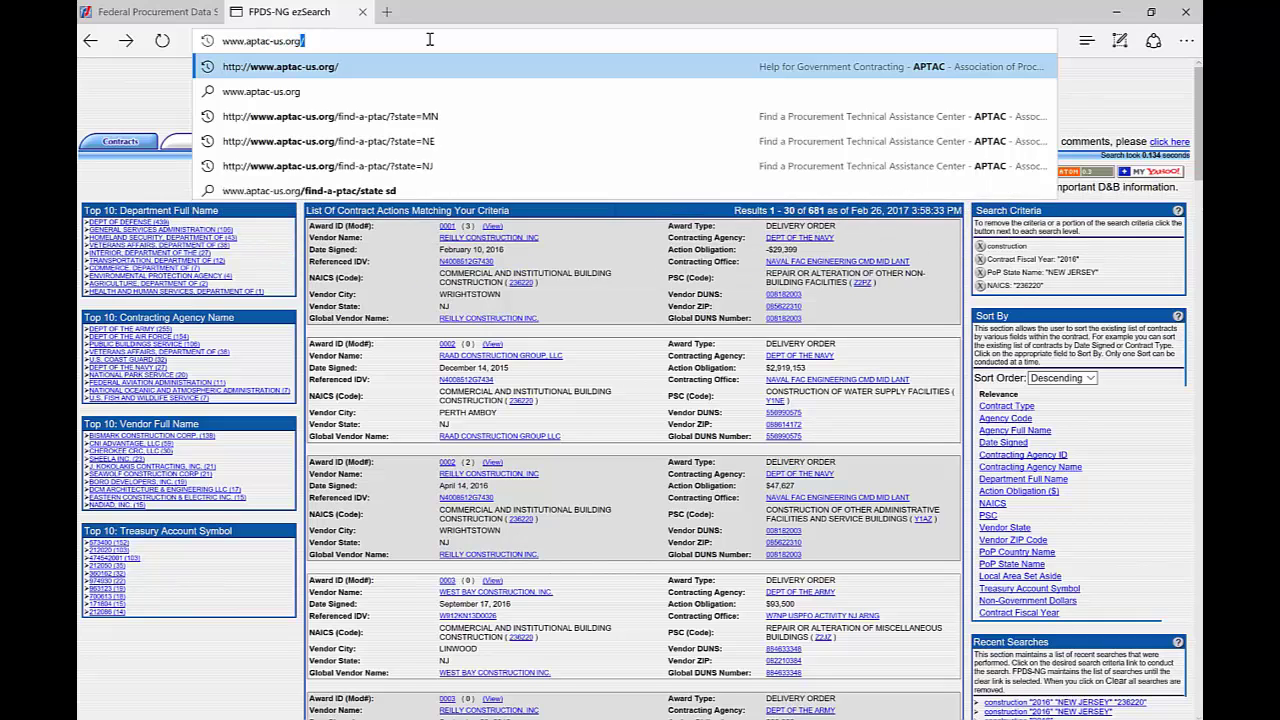
pyautogui.press('Return')
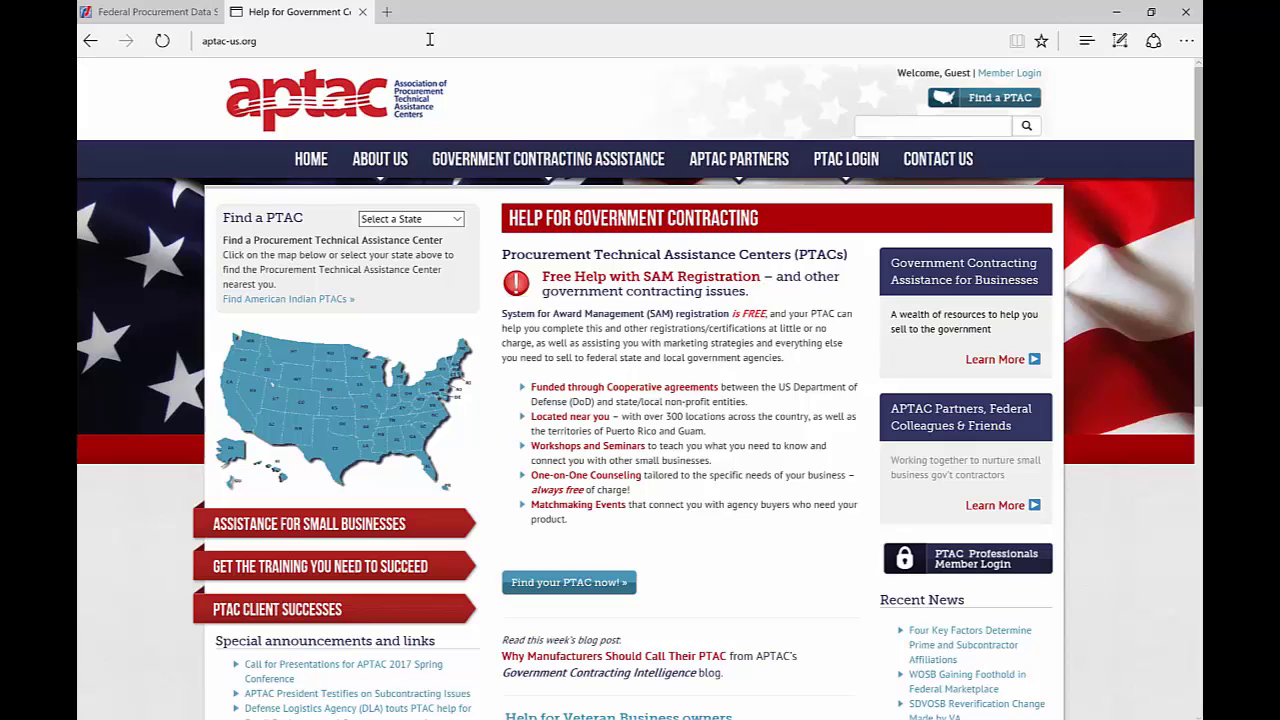
# Find the Procurement Technical Assistance Centers for New Jersey and look through the listed offices and contacts
pyautogui.click(459, 219)
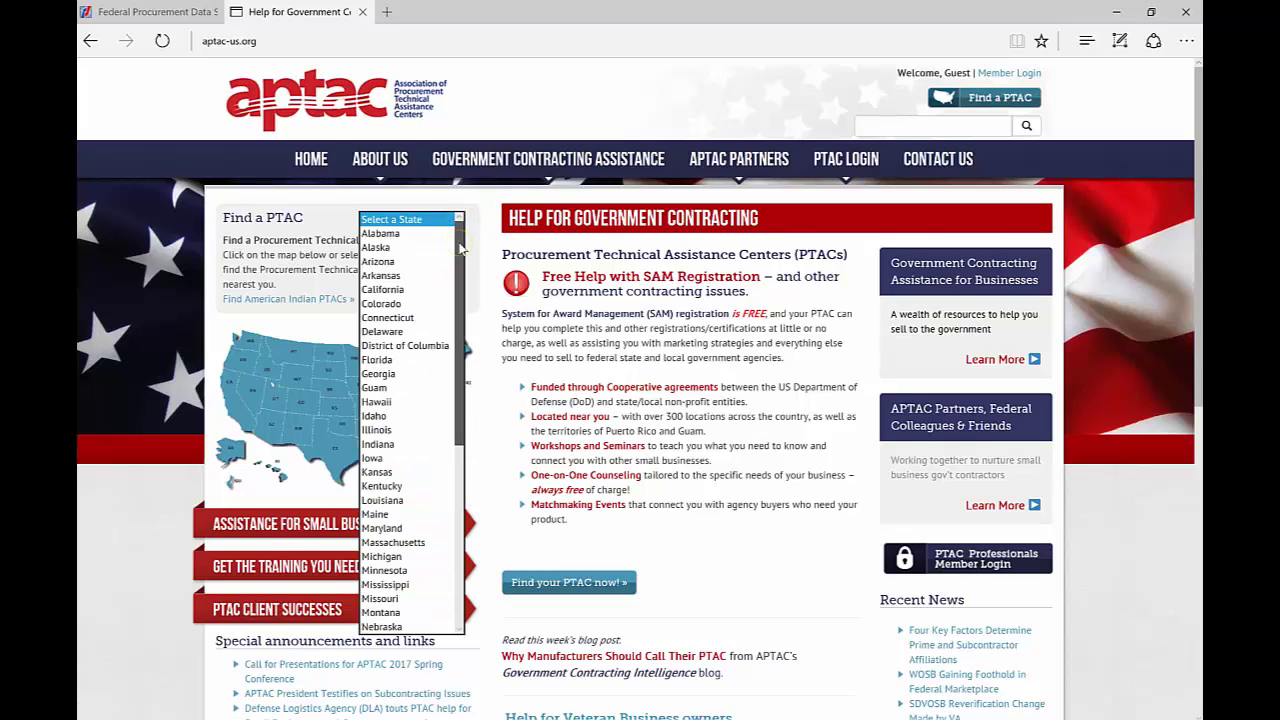
pyautogui.scroll(-1, 459, 254)
pyautogui.scroll(-3, 392, 520)
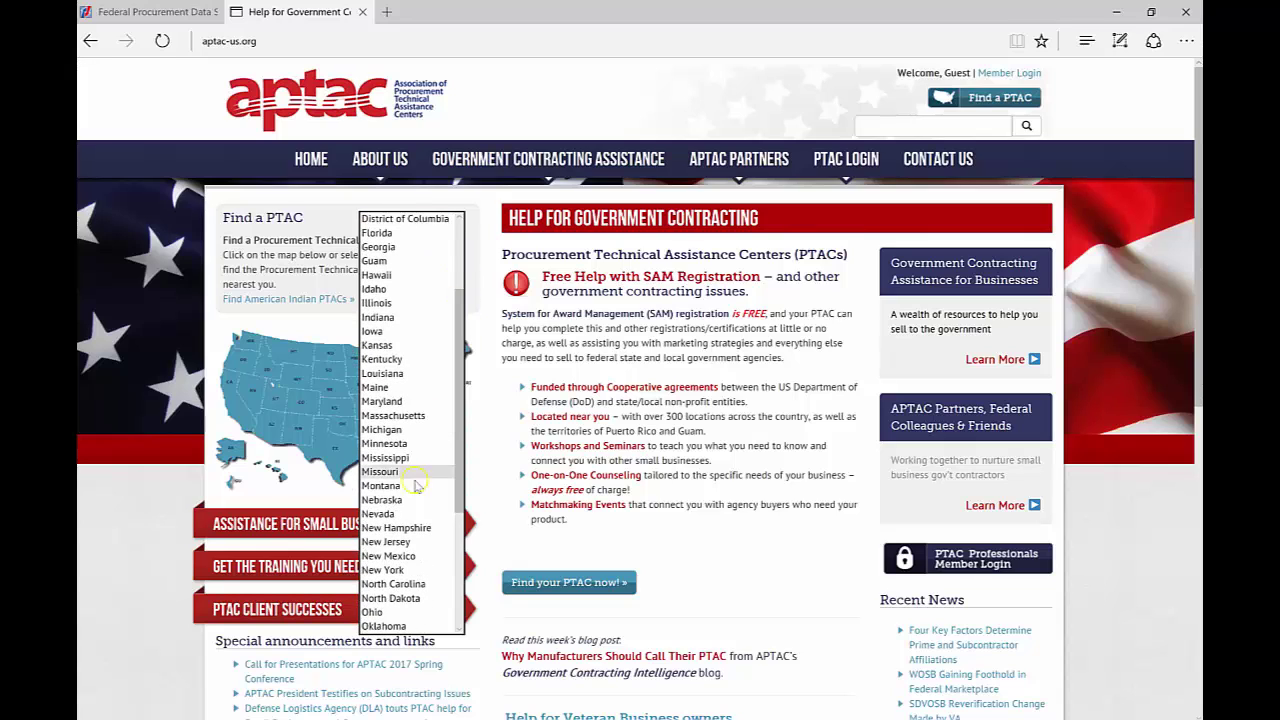
pyautogui.click(390, 543)
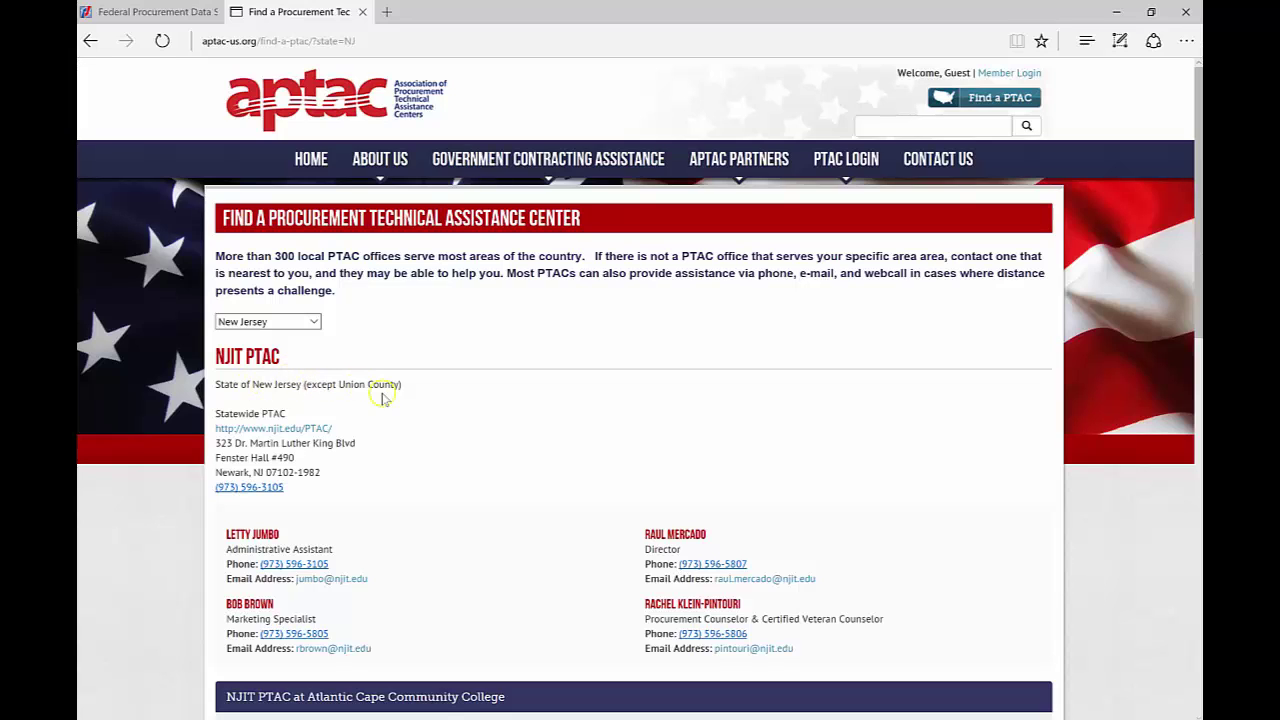
pyautogui.scroll(-3, 400, 421)
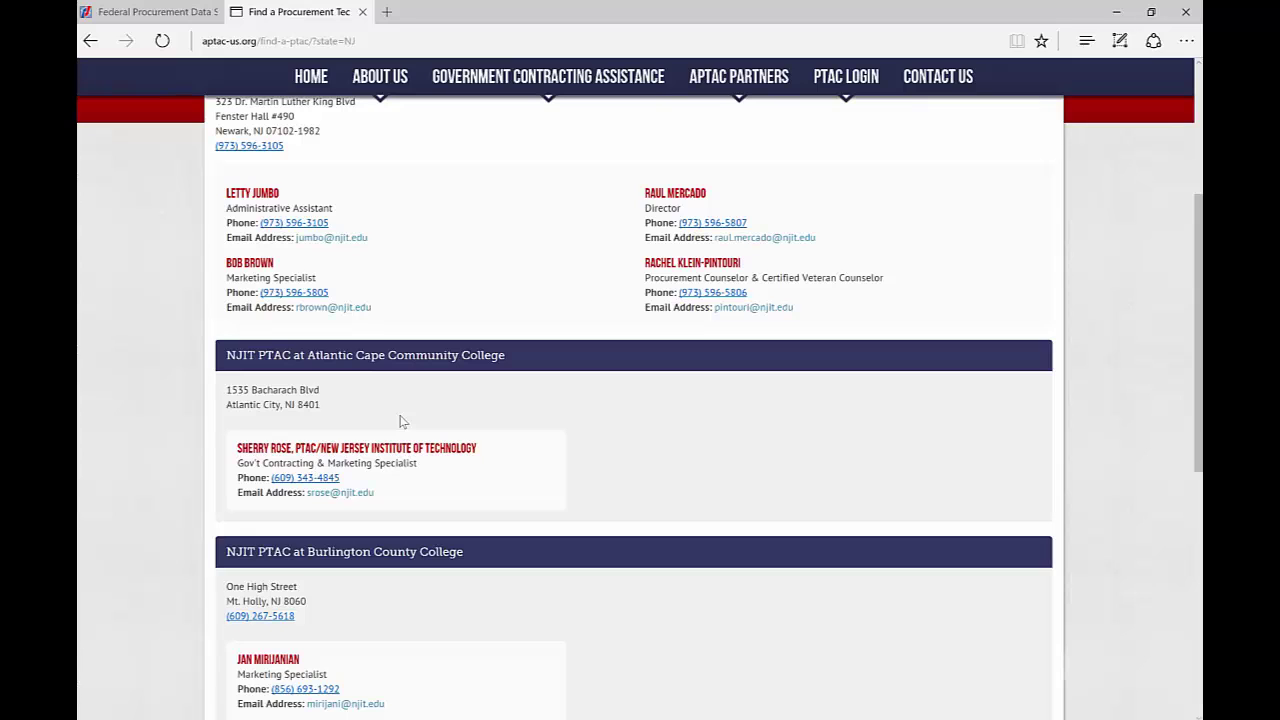
pyautogui.scroll(-2, 400, 421)
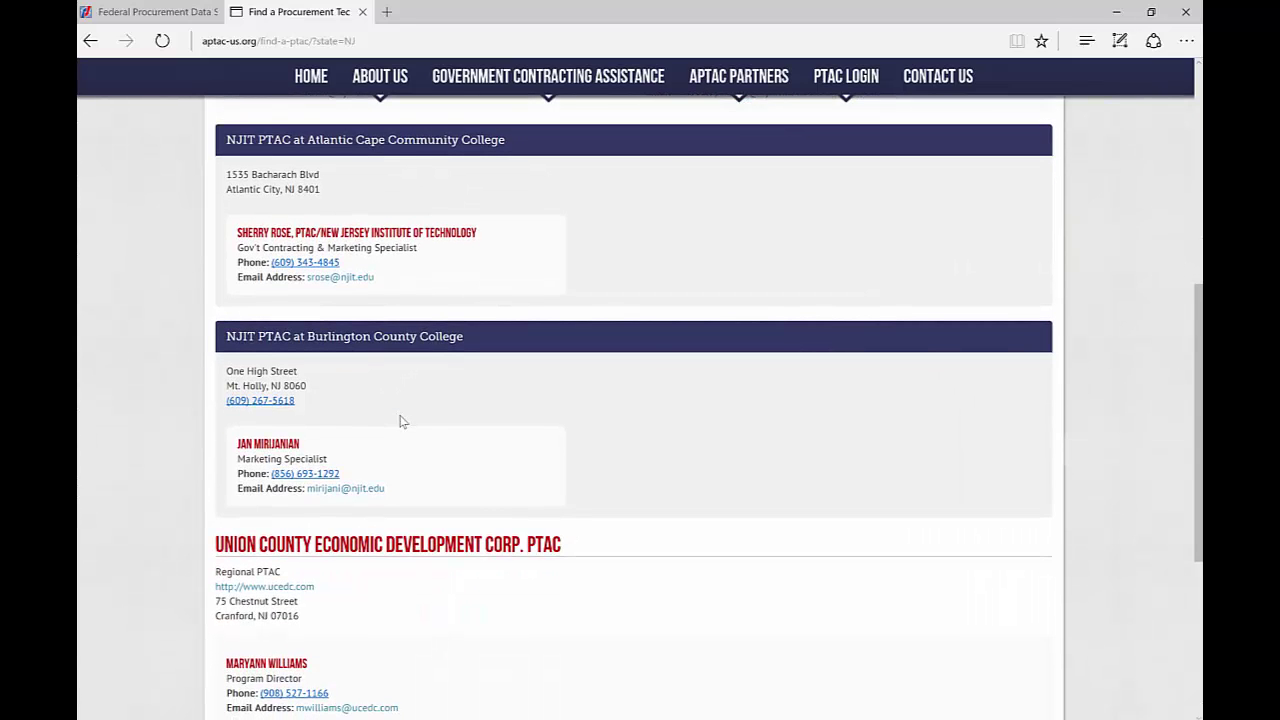
pyautogui.scroll(5, 400, 421)
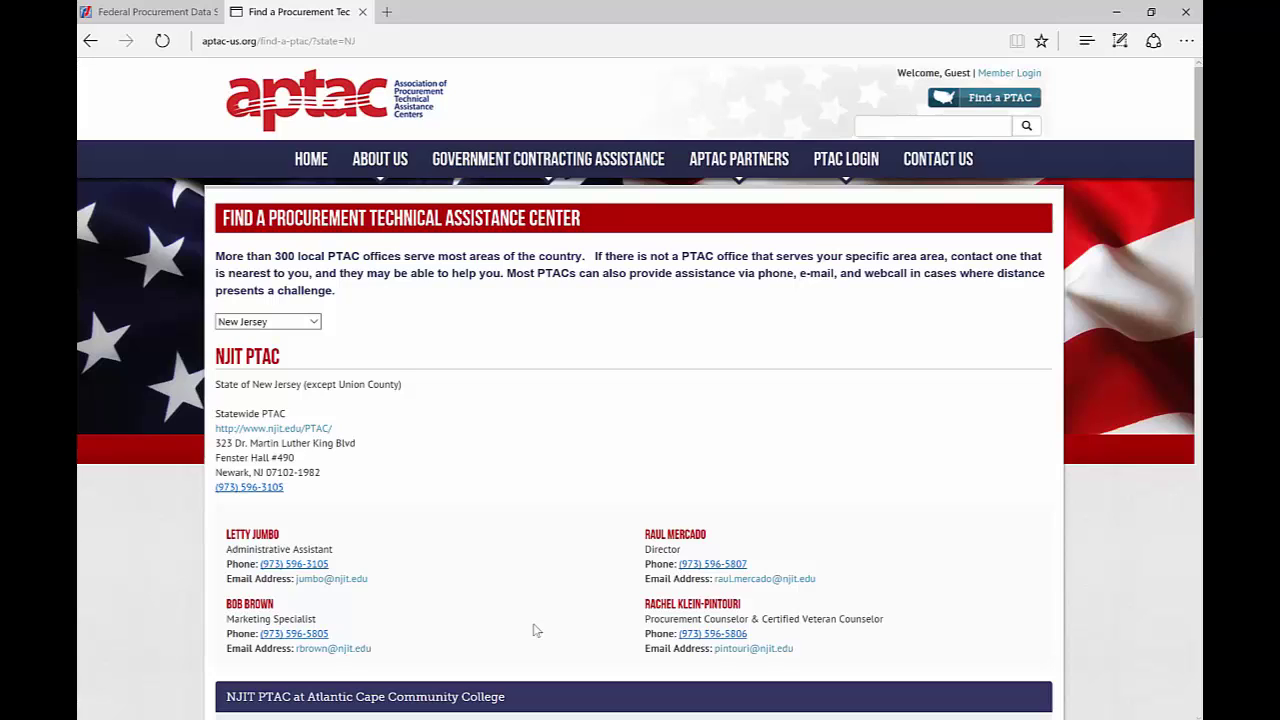
# Open the Govology website, govology.com, in a new browser tab
pyautogui.click(387, 12)
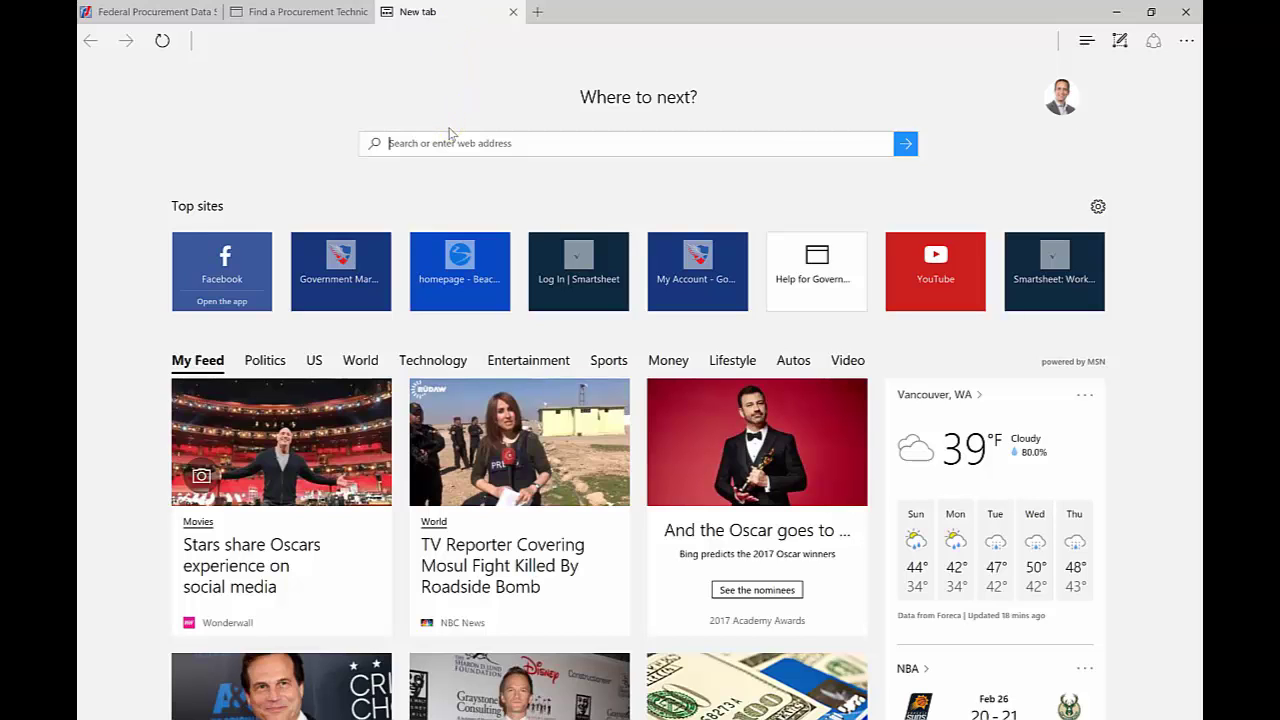
pyautogui.write('govo')
pyautogui.press('Return')
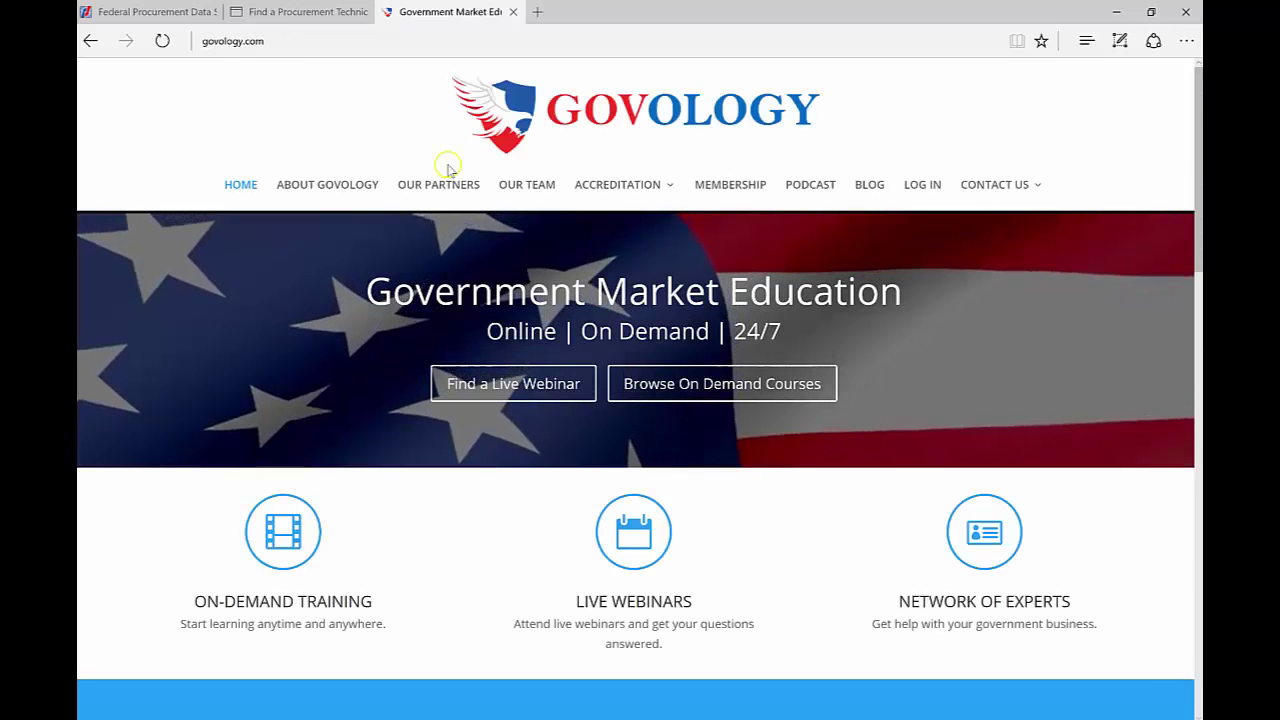
# Browse Govology's on-demand training catalog and open the course "How To Conduct Market Research On The Federal Marketplace"
pyautogui.click(299, 528)
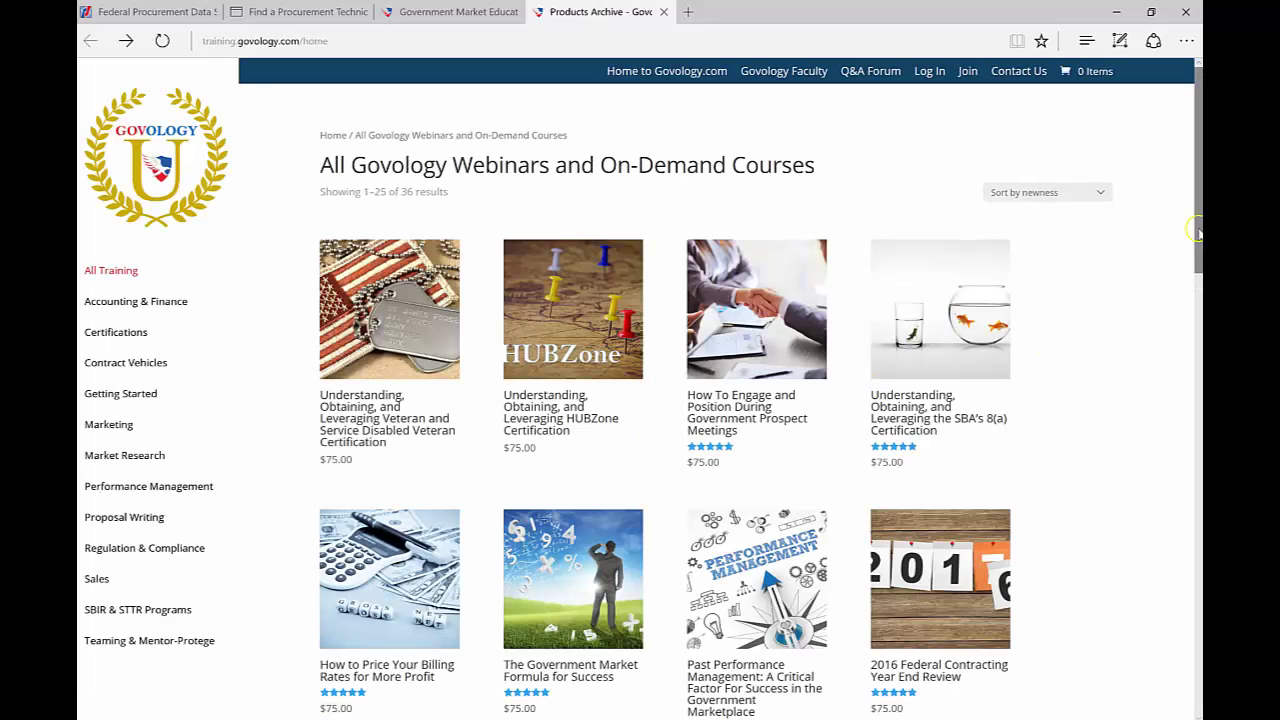
pyautogui.moveTo(1199, 233); pyautogui.dragTo(1189, 526)
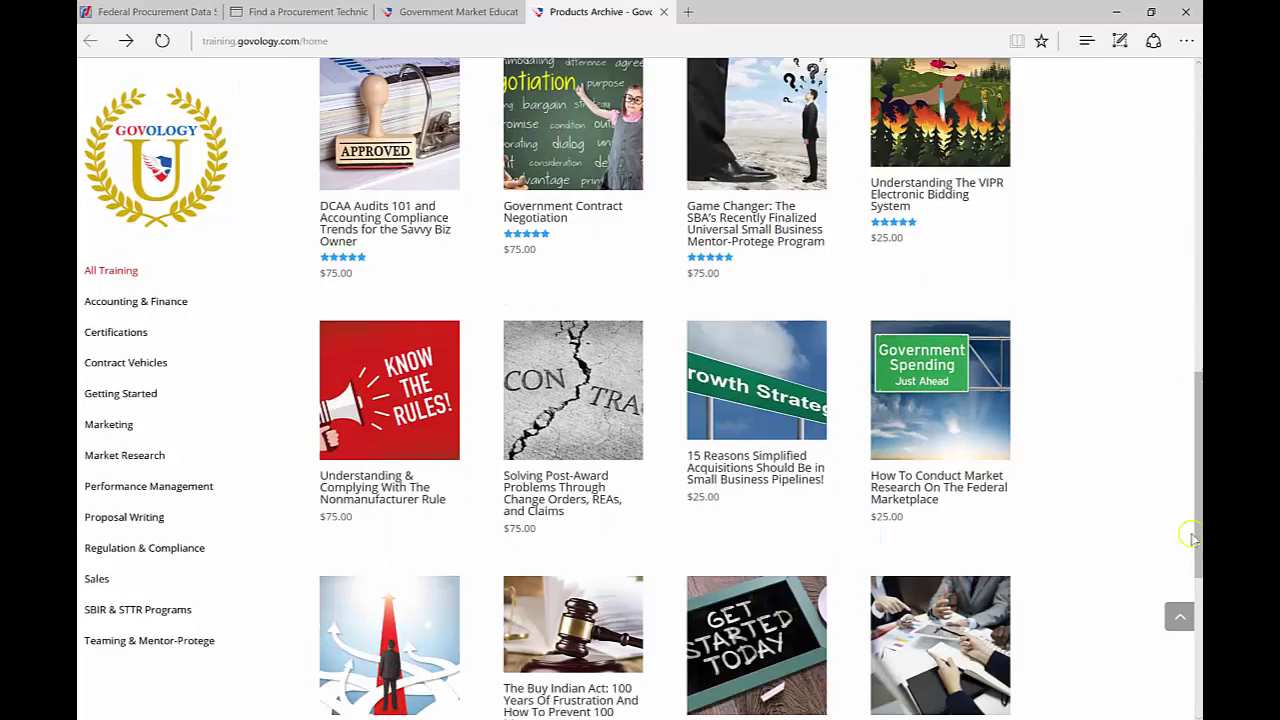
pyautogui.click(939, 457)
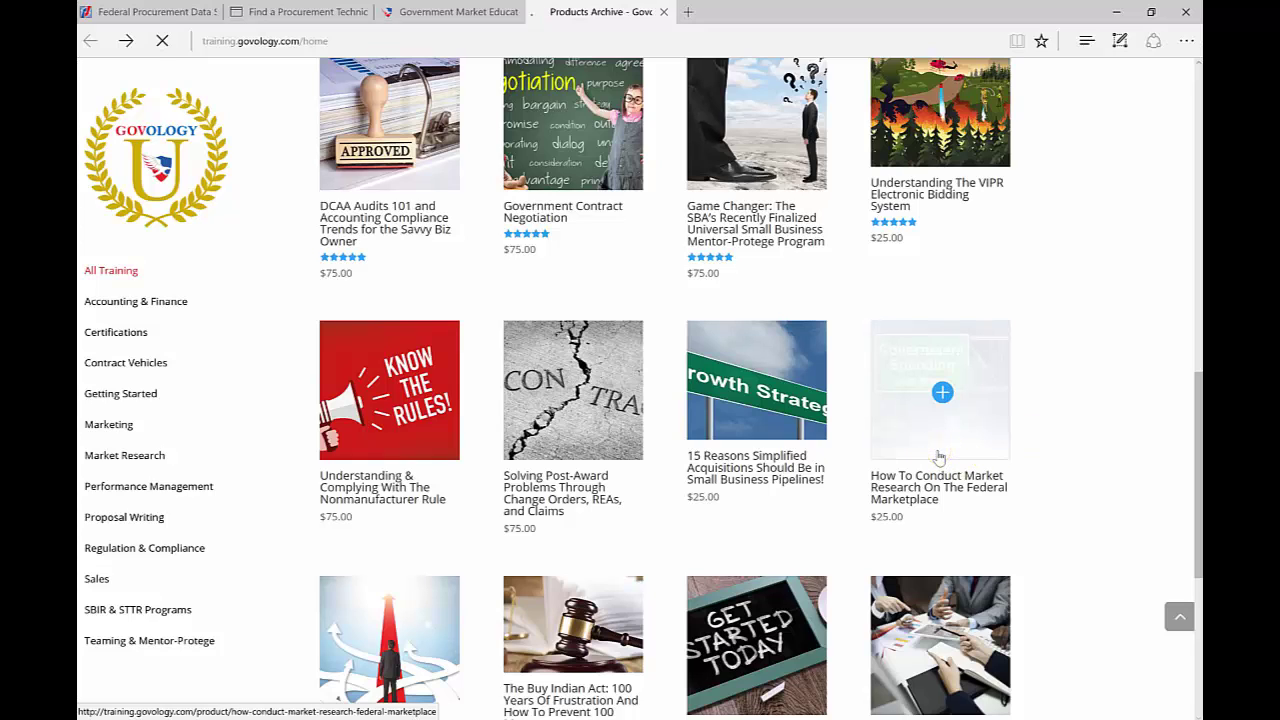